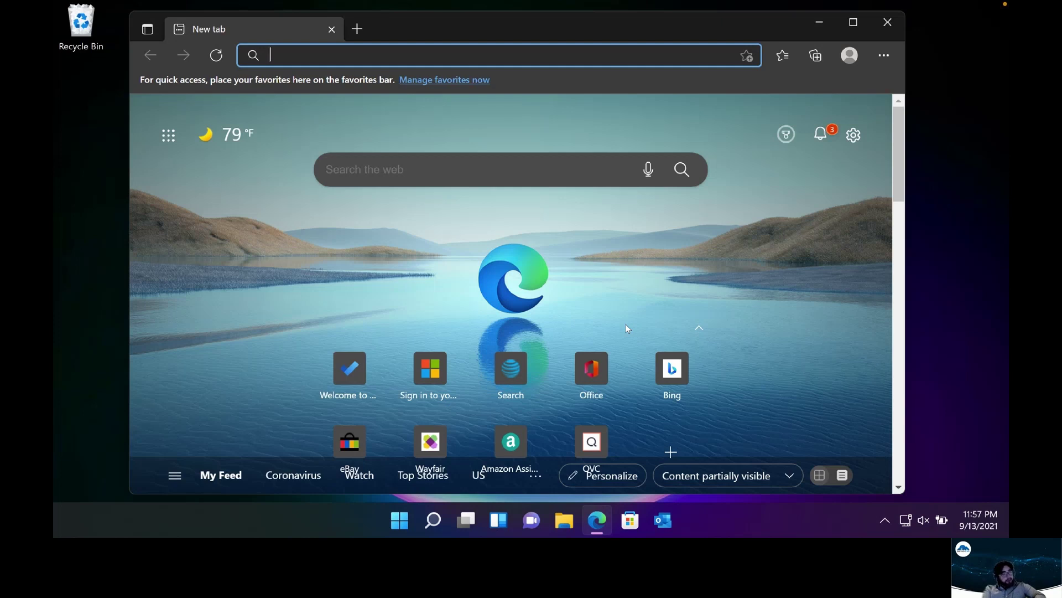
Load todo.microsoft.com in Edge and choose Get started to begin signing in
text(todo.microsoft.com)
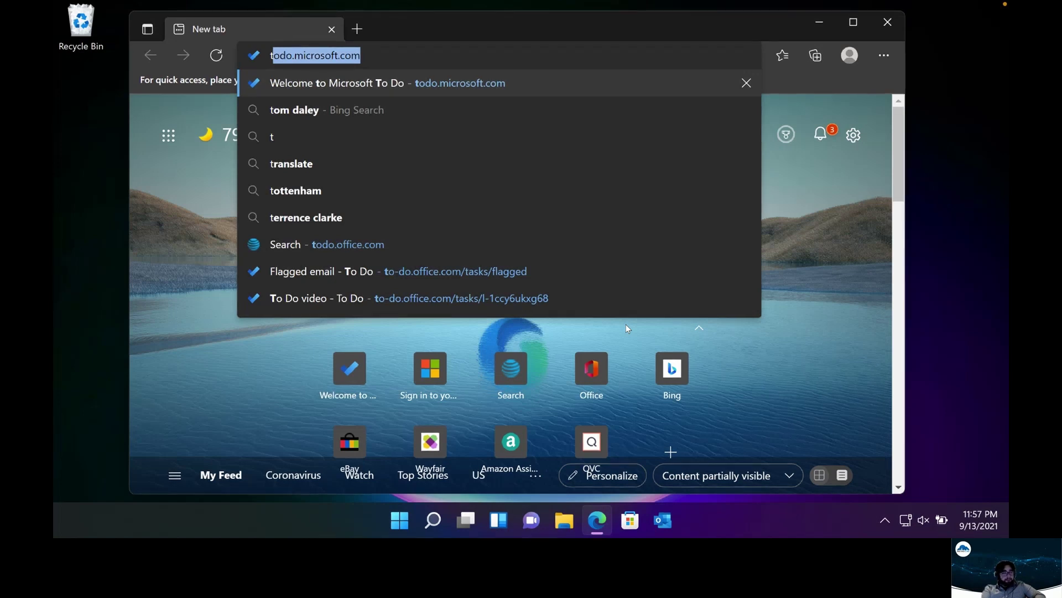
key(Return)
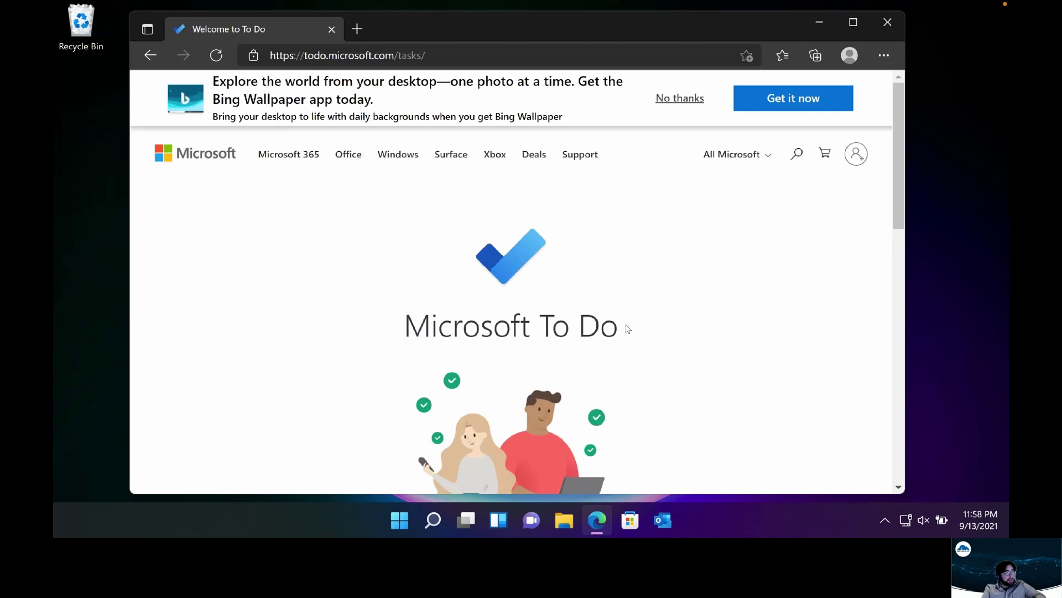
scroll(559, 437, down, 5)
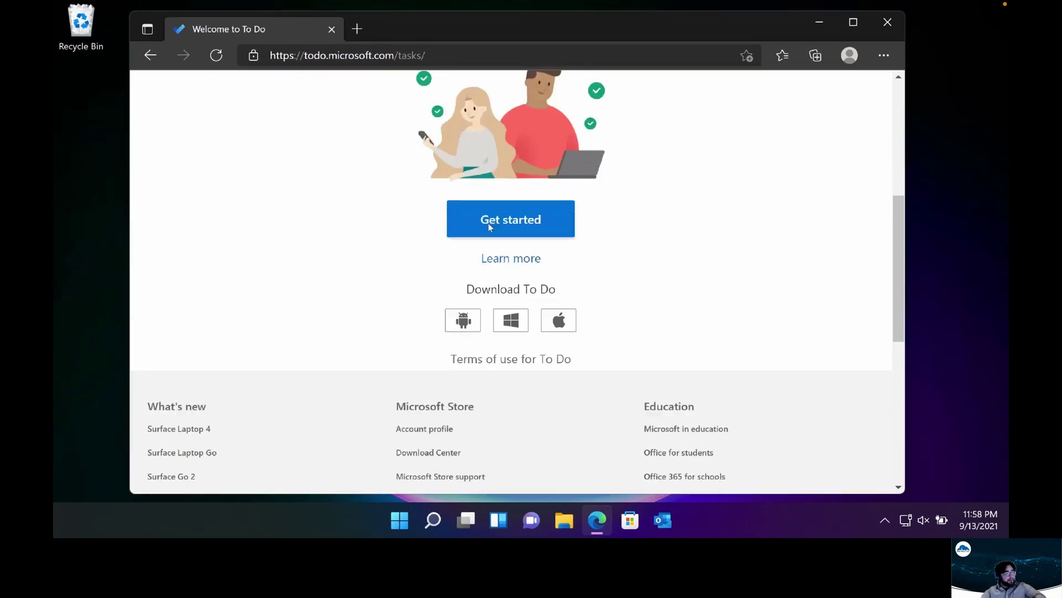
scroll(488, 224, up, 1)
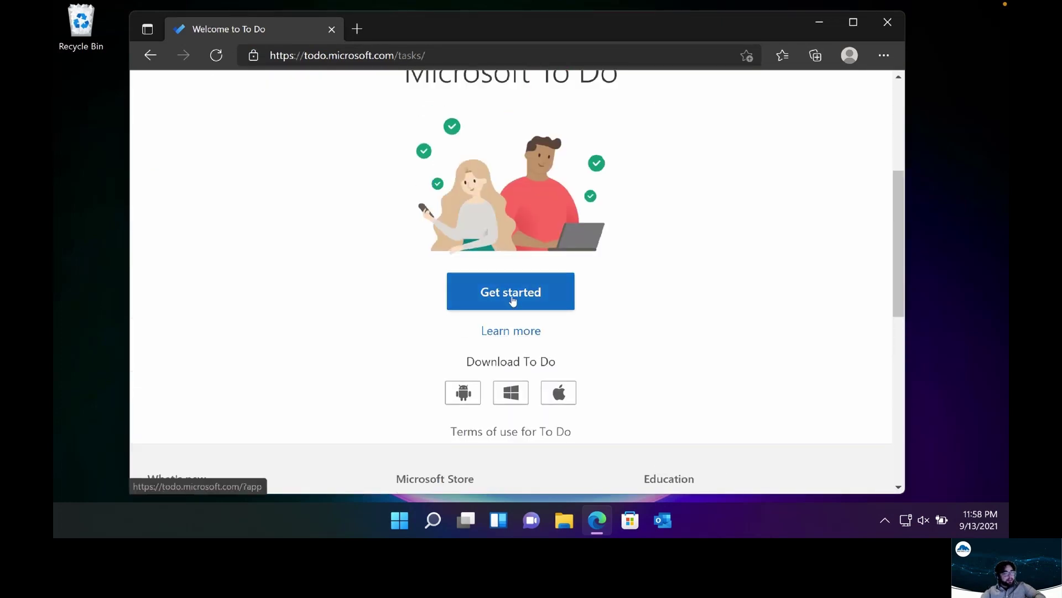
click(512, 299)
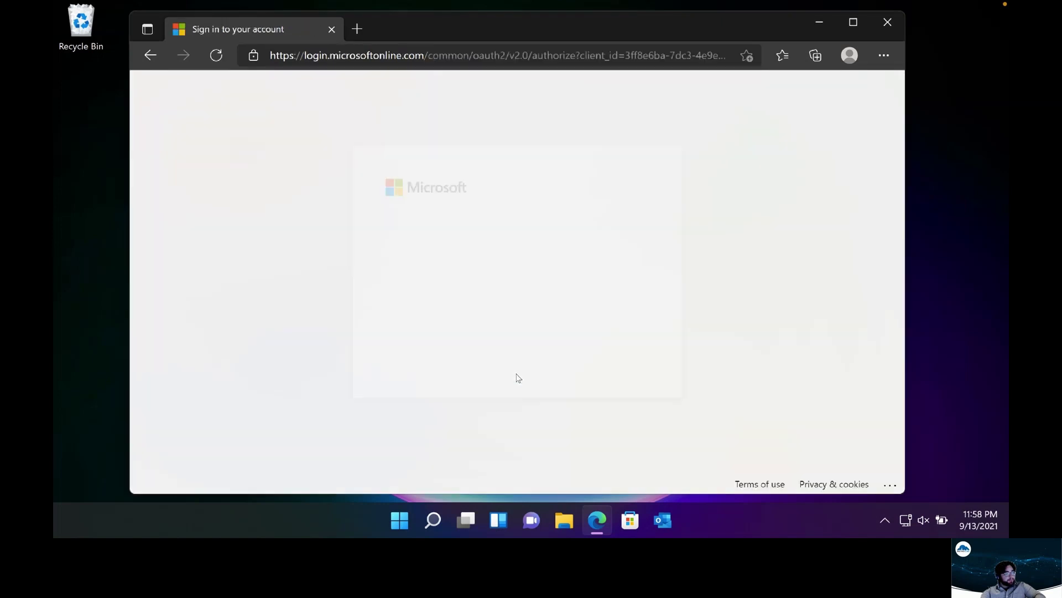
Sign in with the account and create a list named 'New List'
click(498, 271)
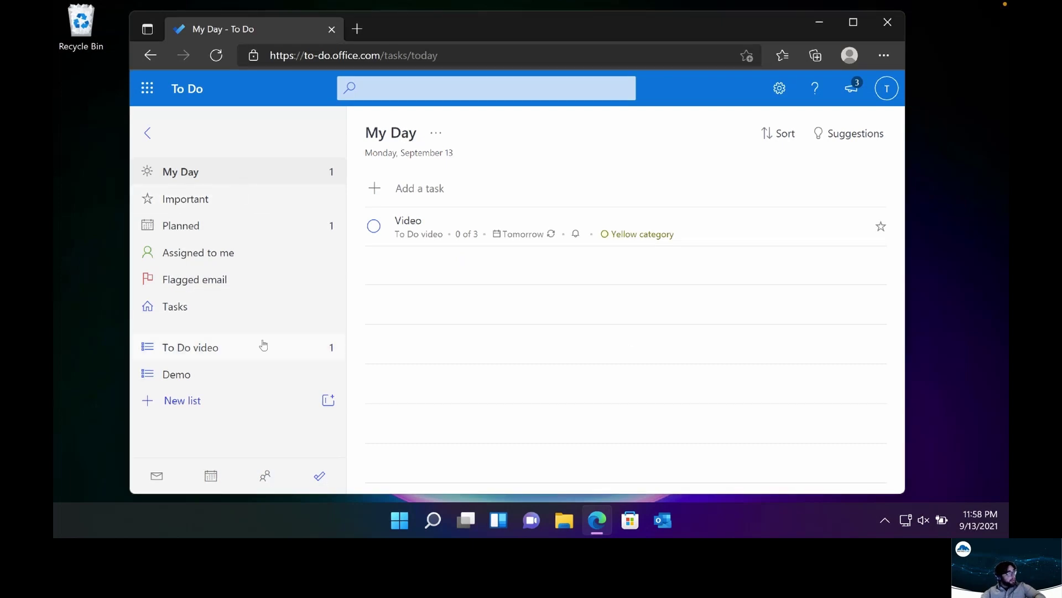
click(191, 400)
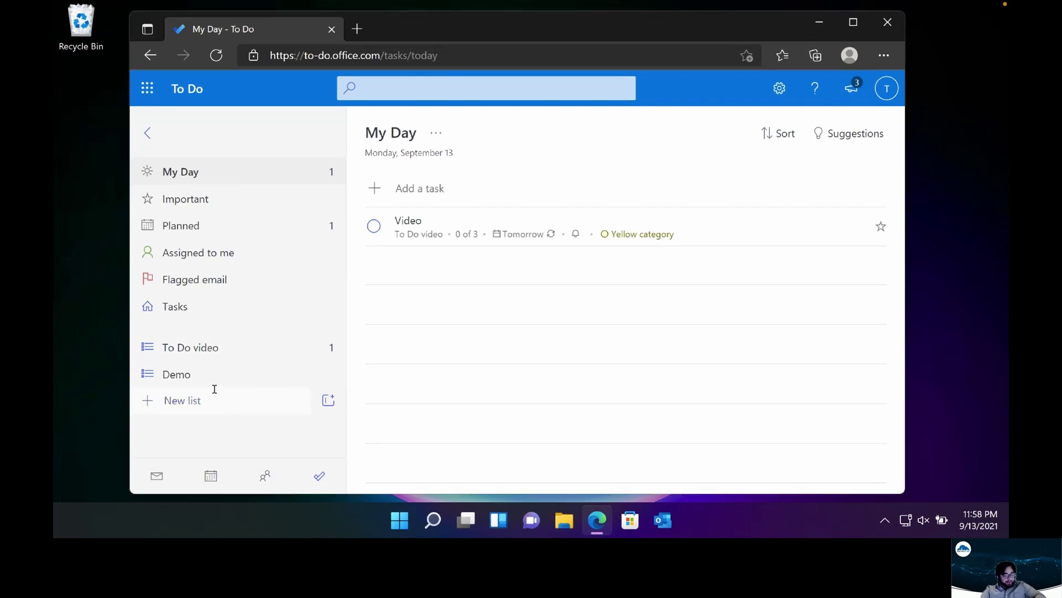
text(New List)
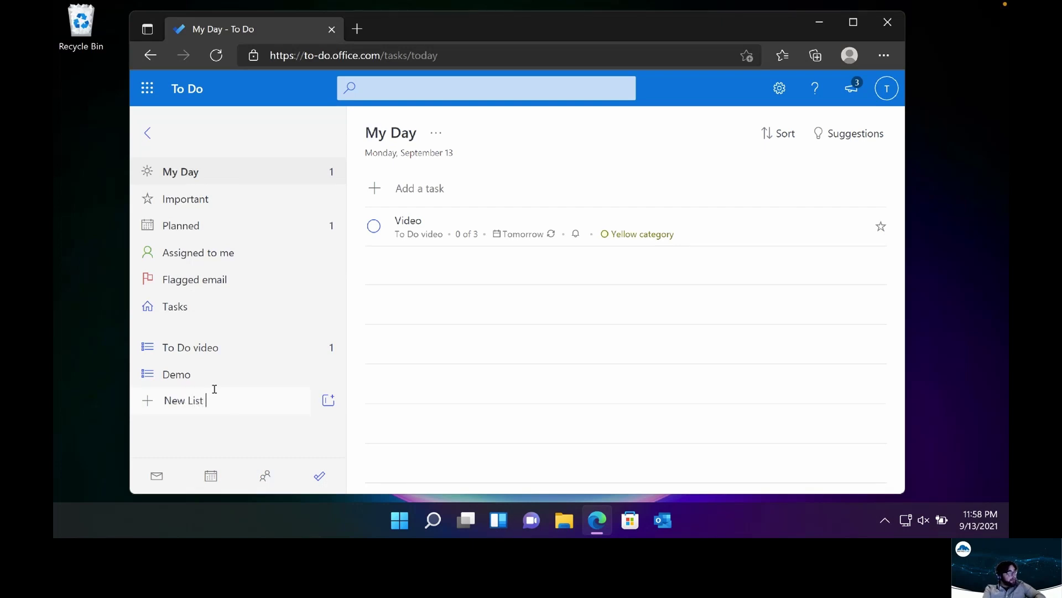
key(Return)
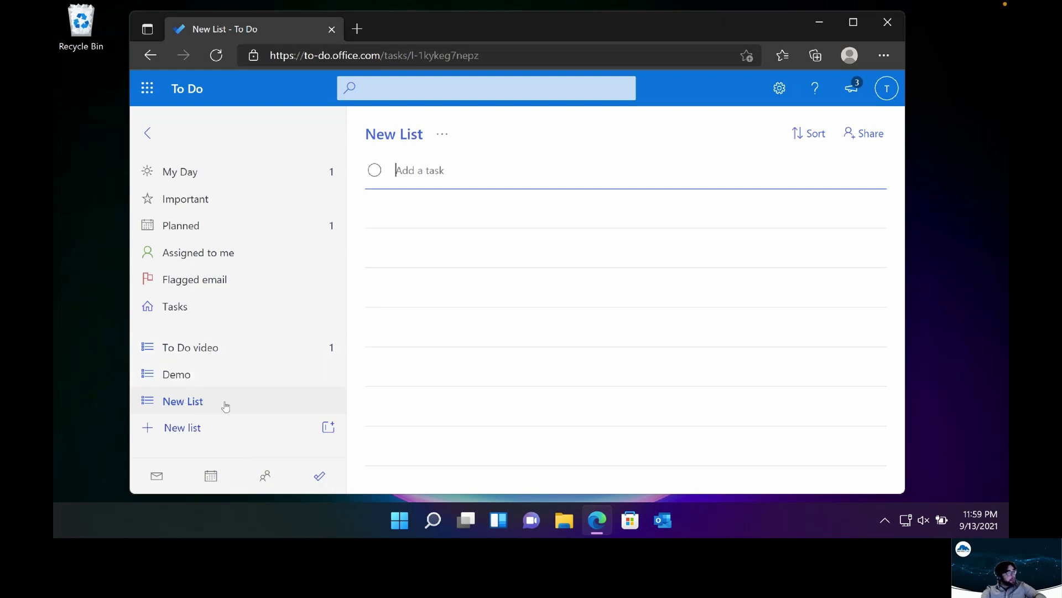
In the To Do video list, permanently delete the existing Video task
click(239, 340)
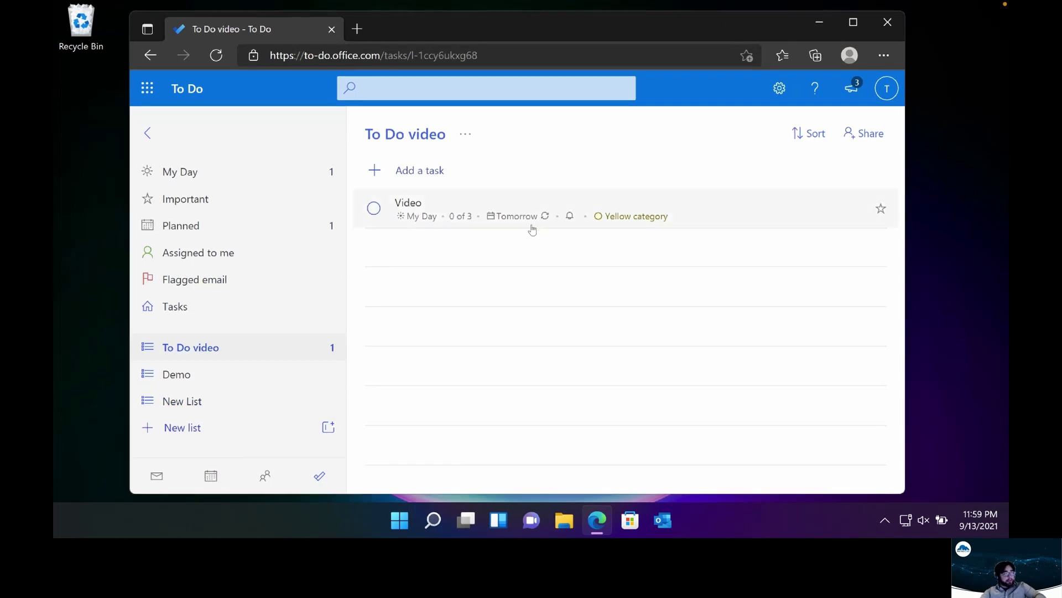
right_click(486, 214)
click(586, 471)
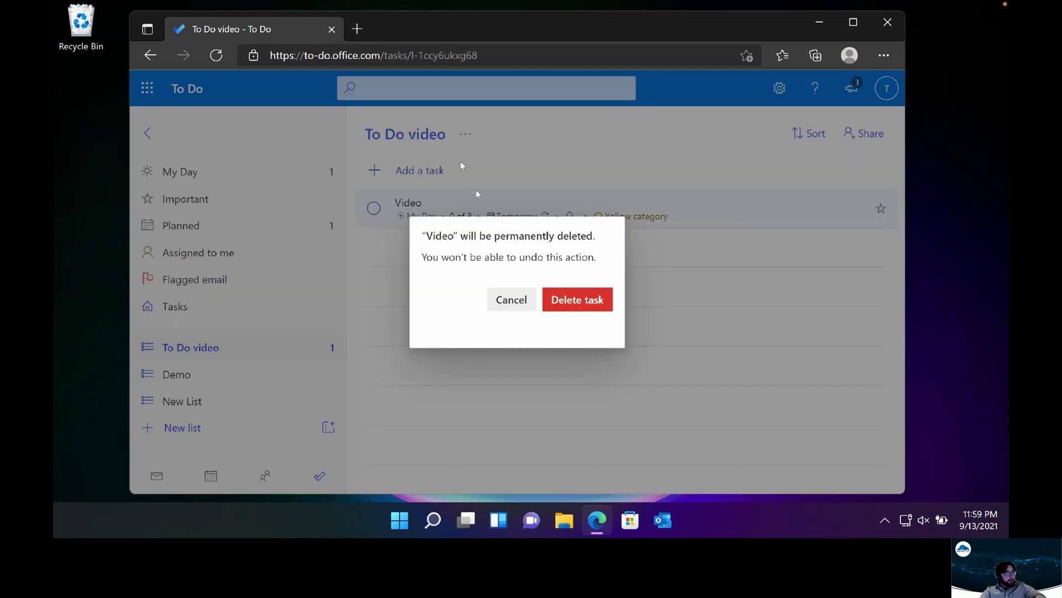
click(573, 299)
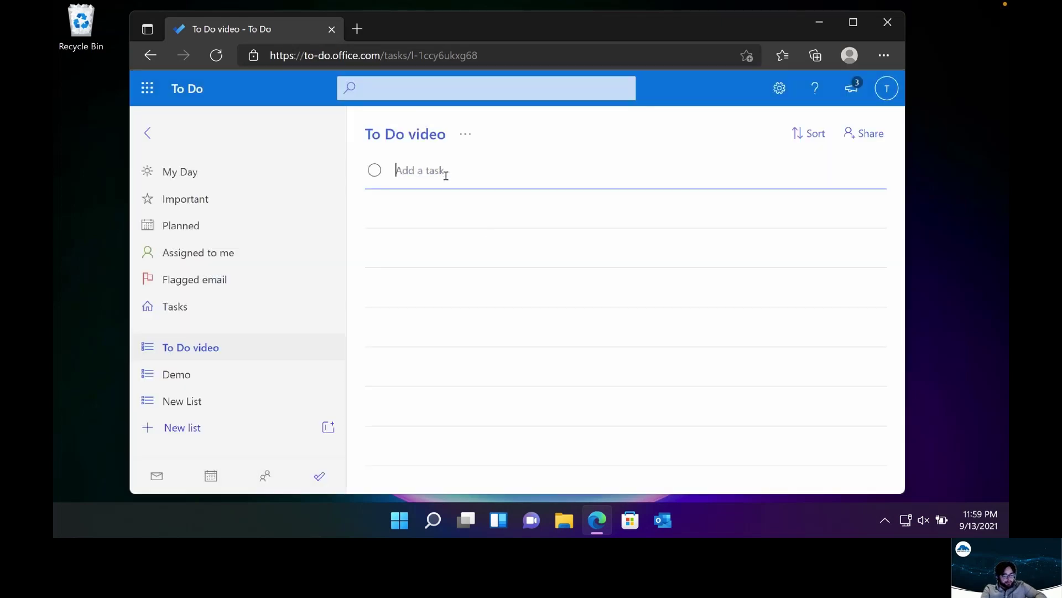
Add a new task named 'Video' and open its details
text(Video)
key(Return)
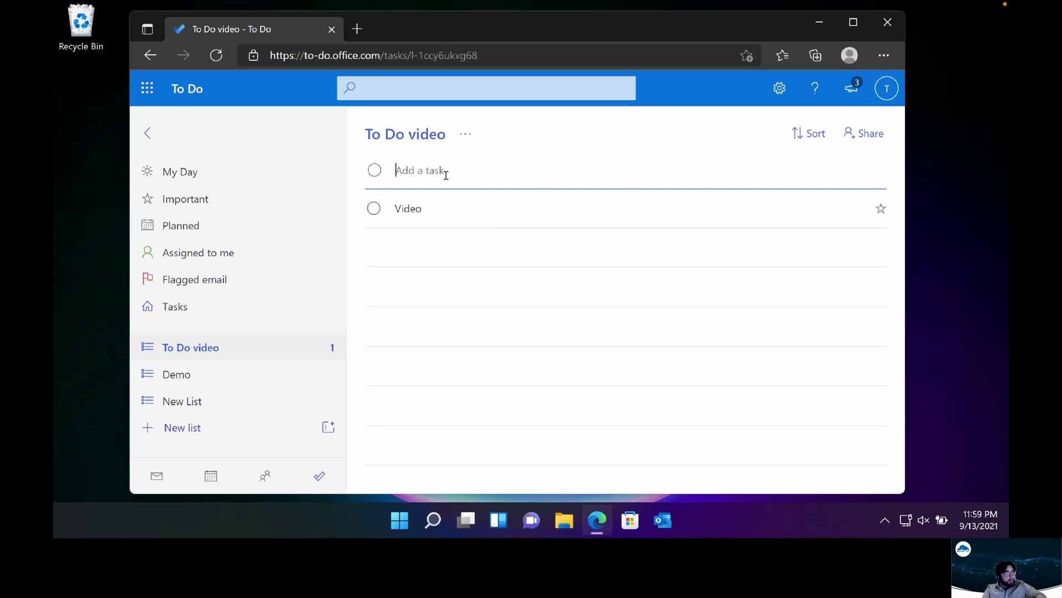
click(486, 211)
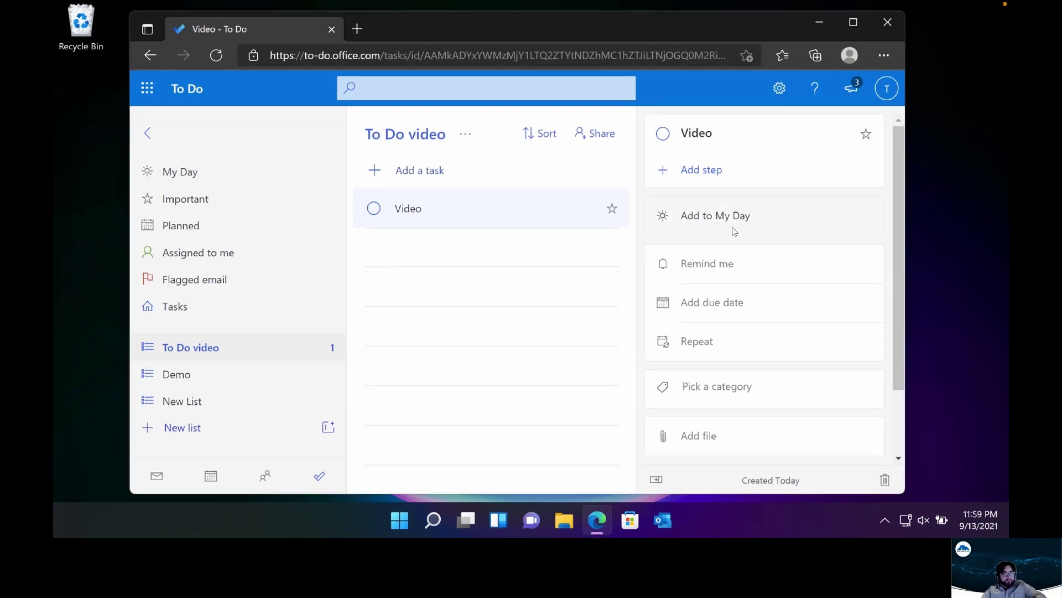
Add Record, Edit and Publish as the Video task's three steps, fixing the Record typo
click(665, 173)
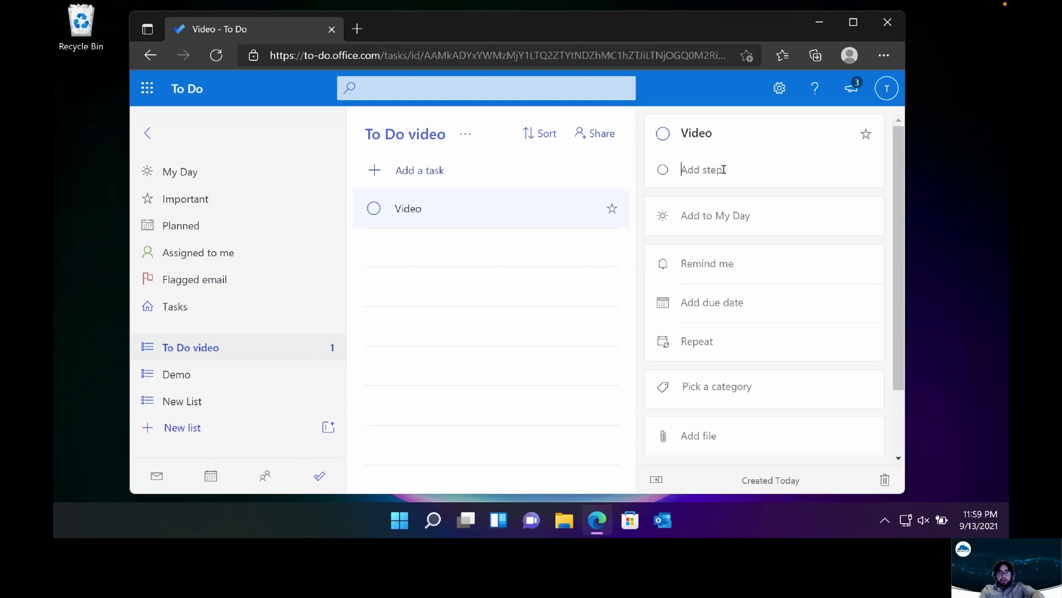
click(723, 170)
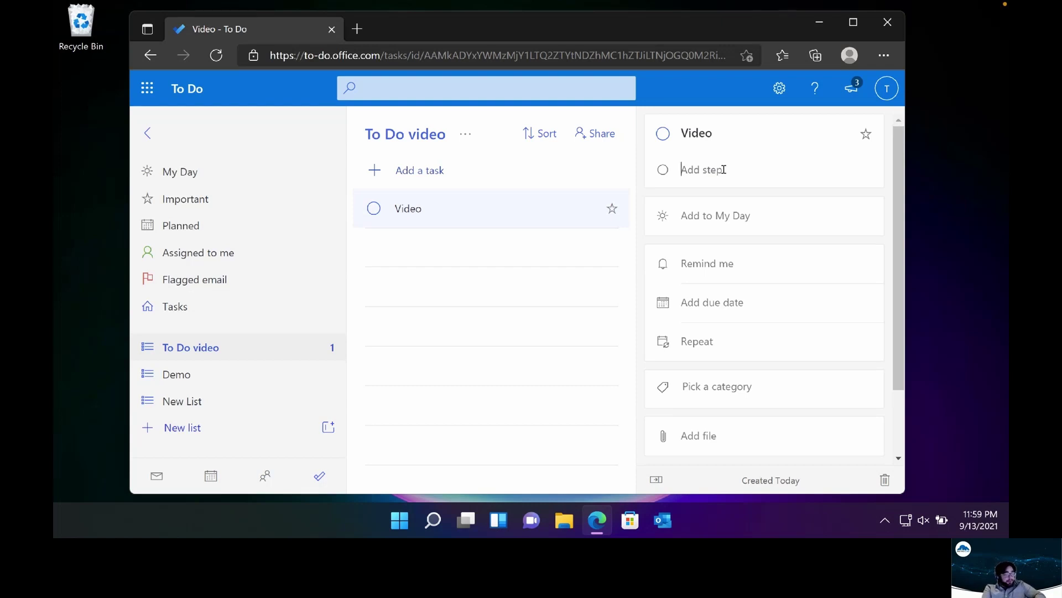
text(REc)
key(BackSpace)
key(BackSpace)
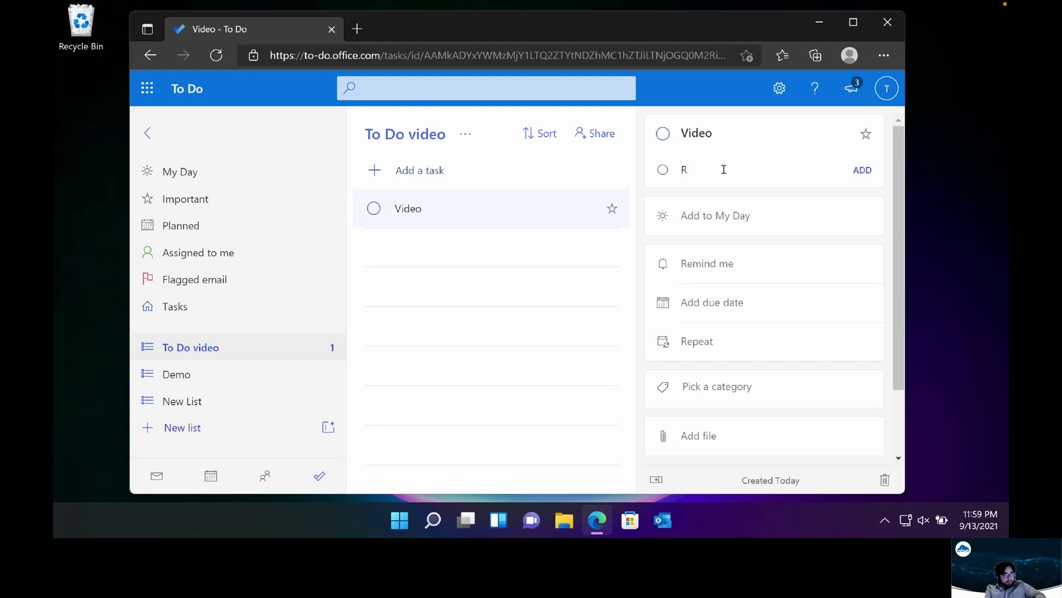
key(Tab)
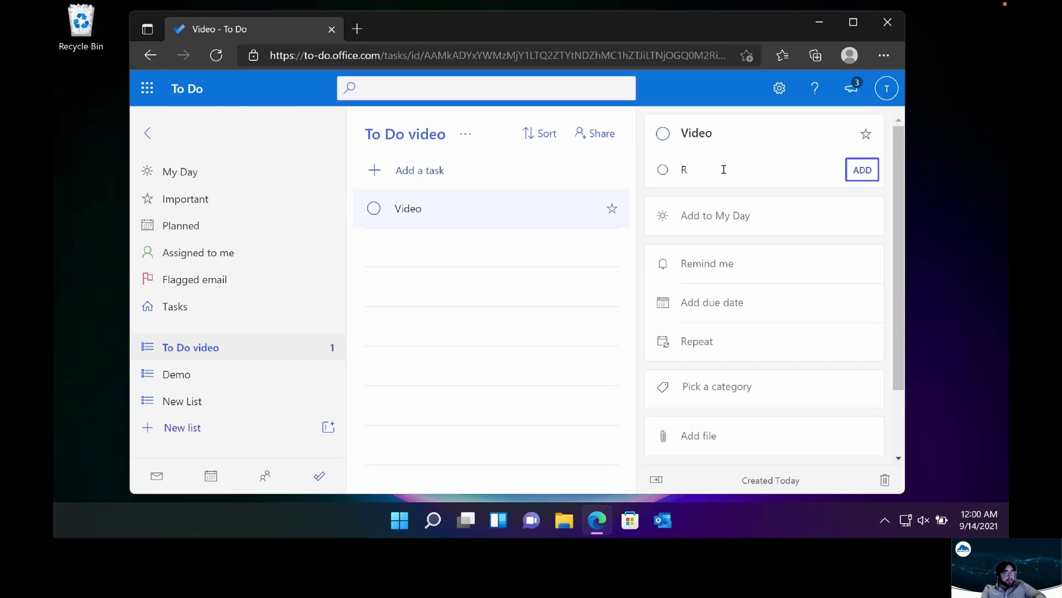
click(768, 173)
text(e)
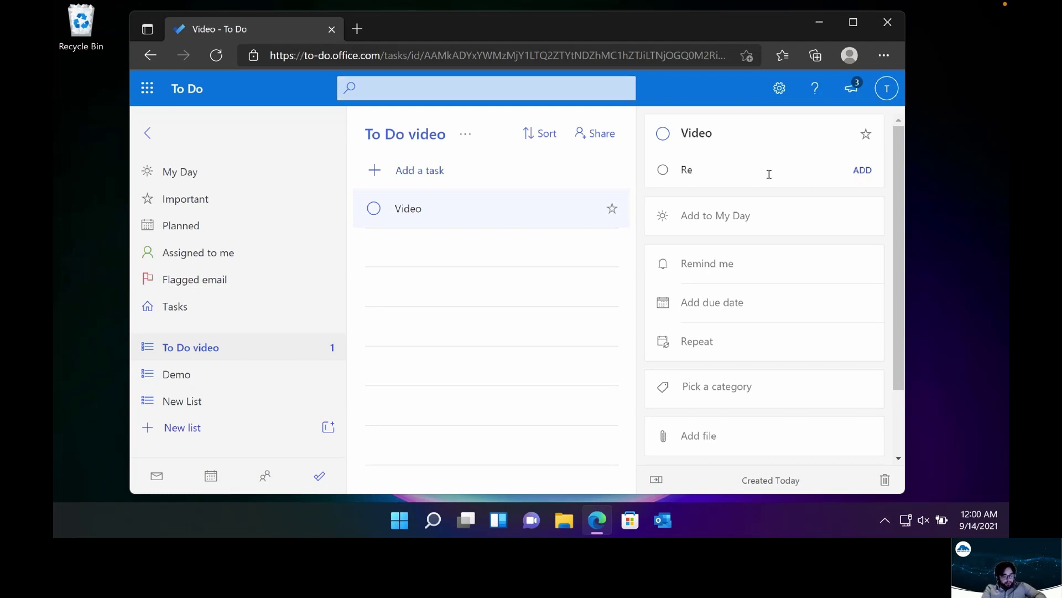
text(cord)
key(Return)
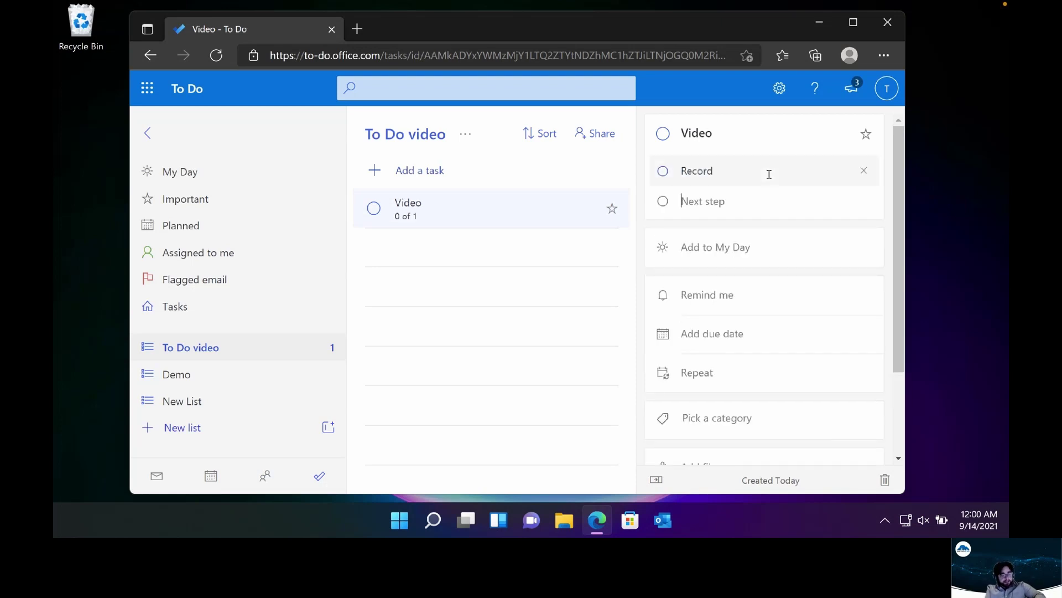
text(Edit)
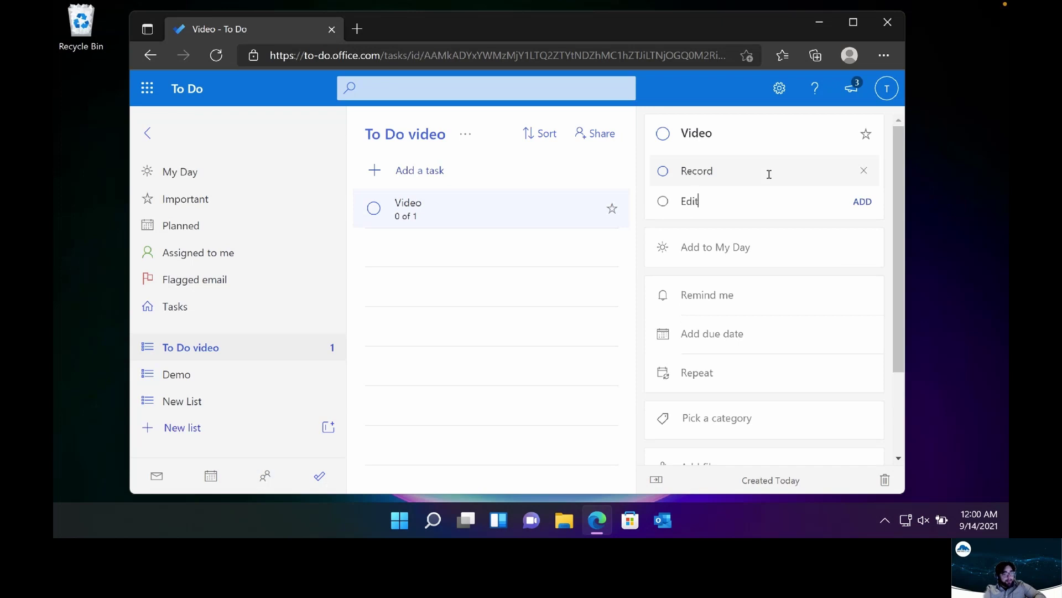
key(Return)
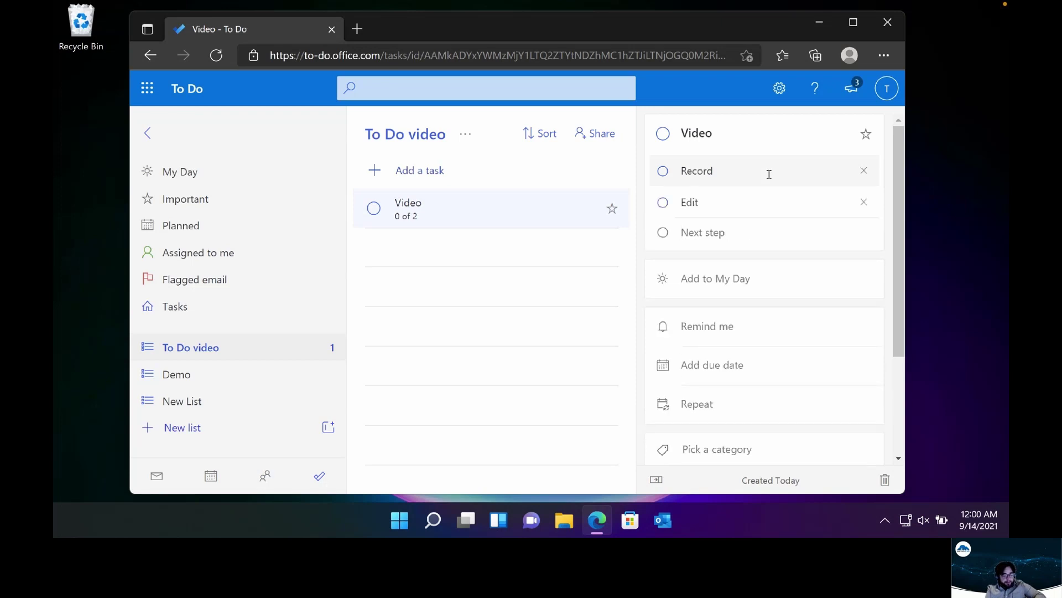
text(Publis)
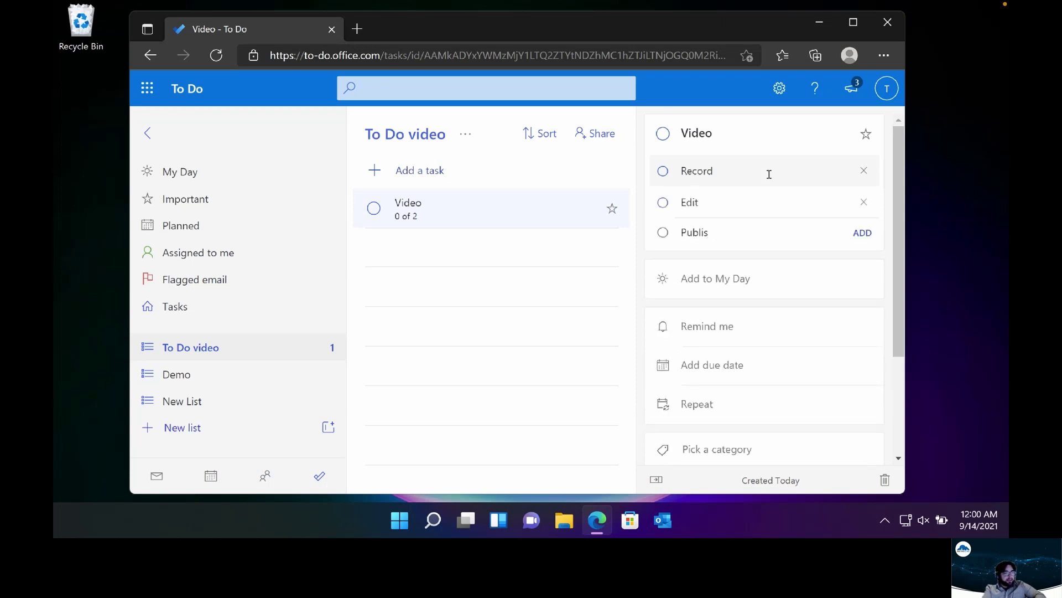
text(h)
key(Return)
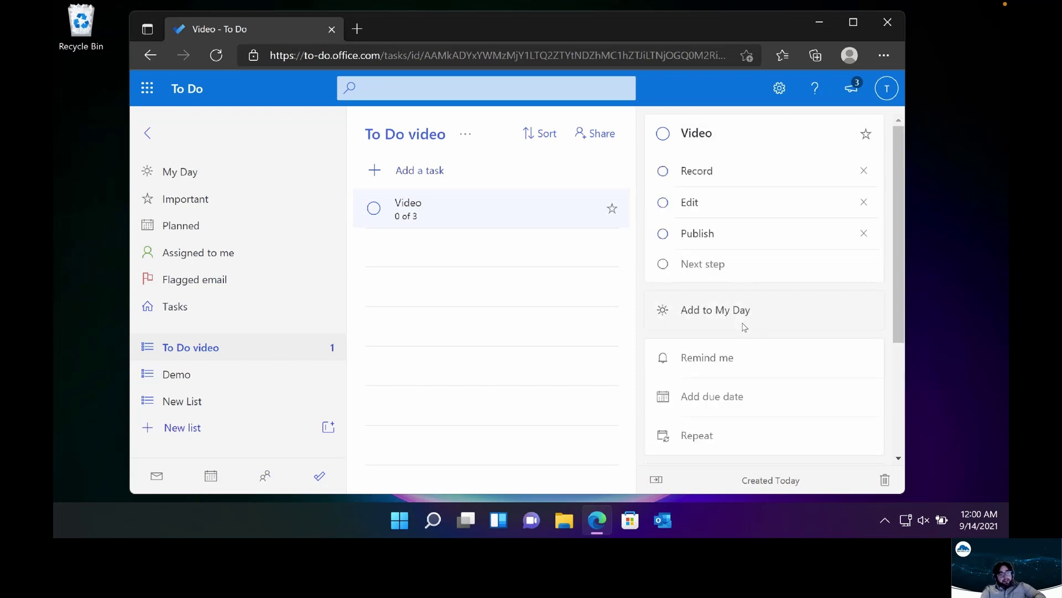
Add the Video task to My Day with a reminder for later today at 3:00 AM
click(737, 320)
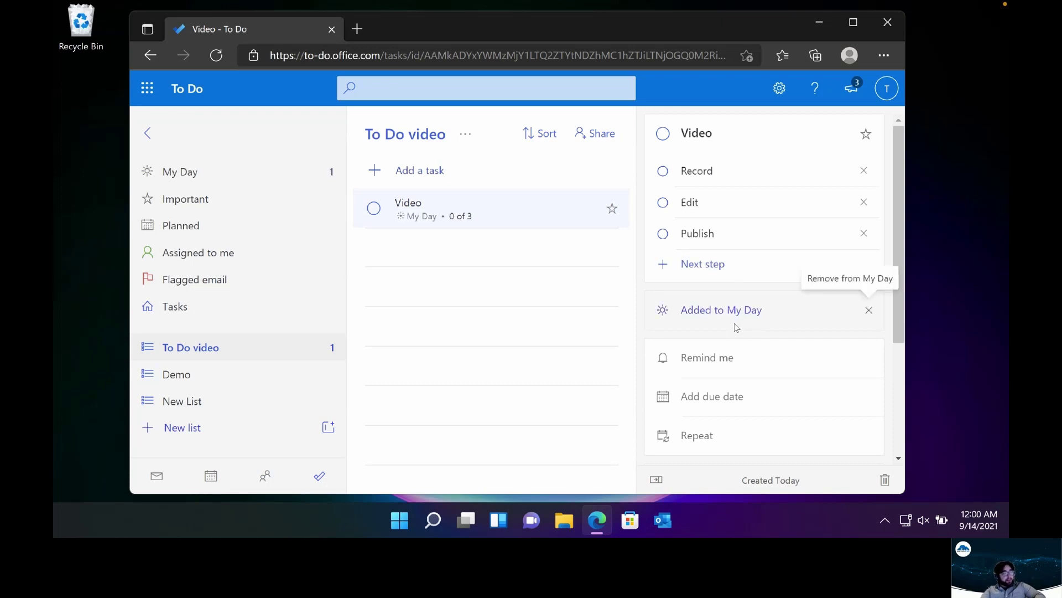
scroll(728, 349, down, 1)
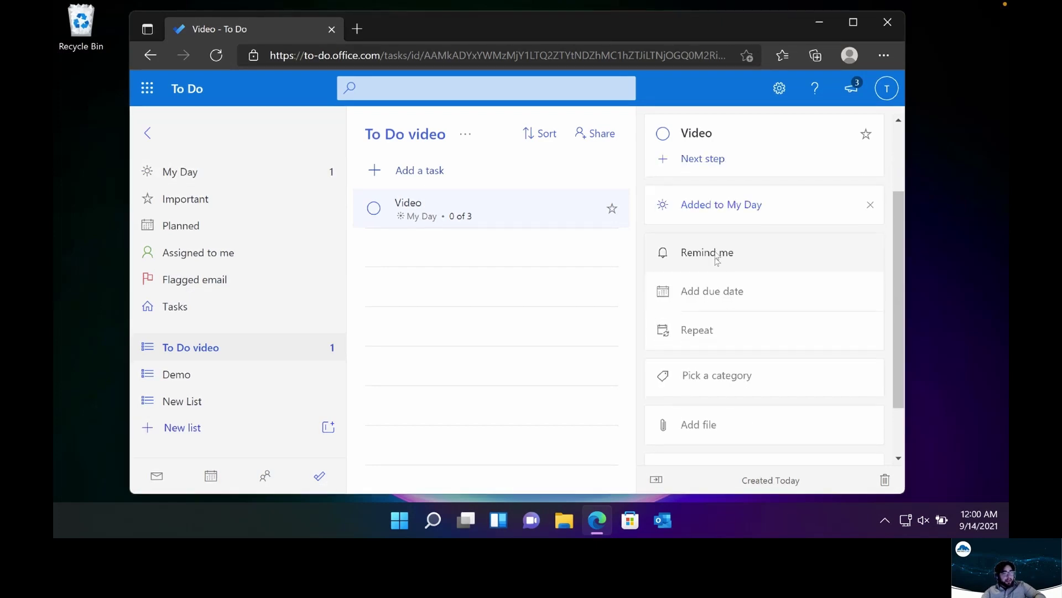
click(715, 253)
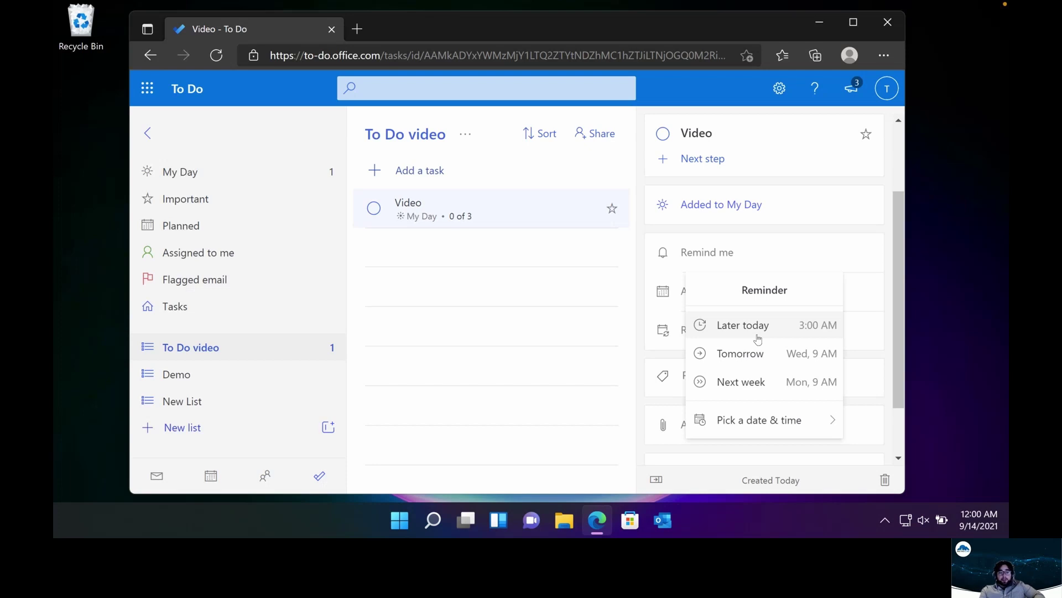
click(757, 339)
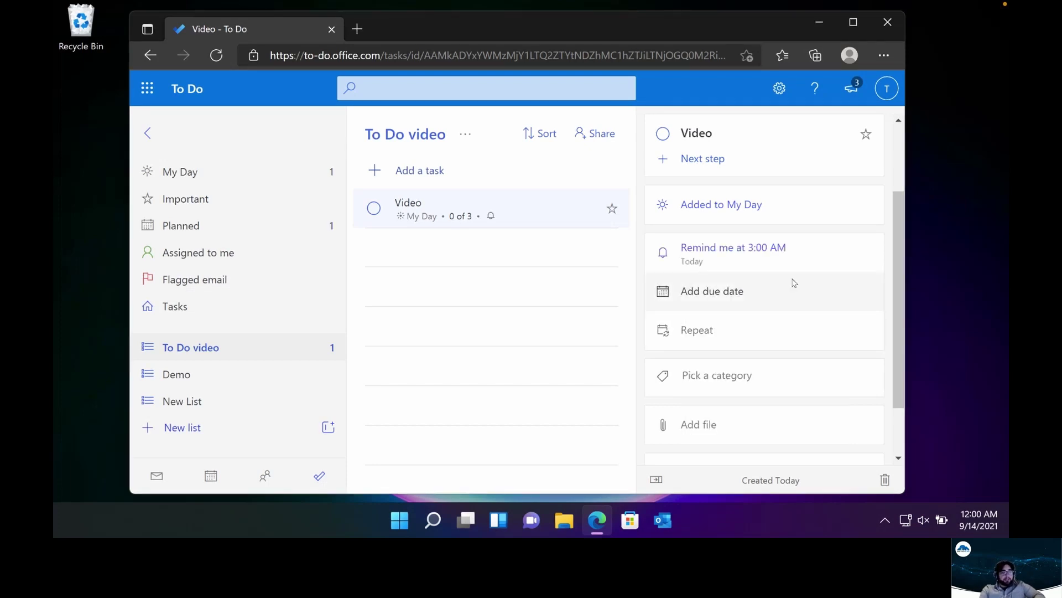
click(725, 290)
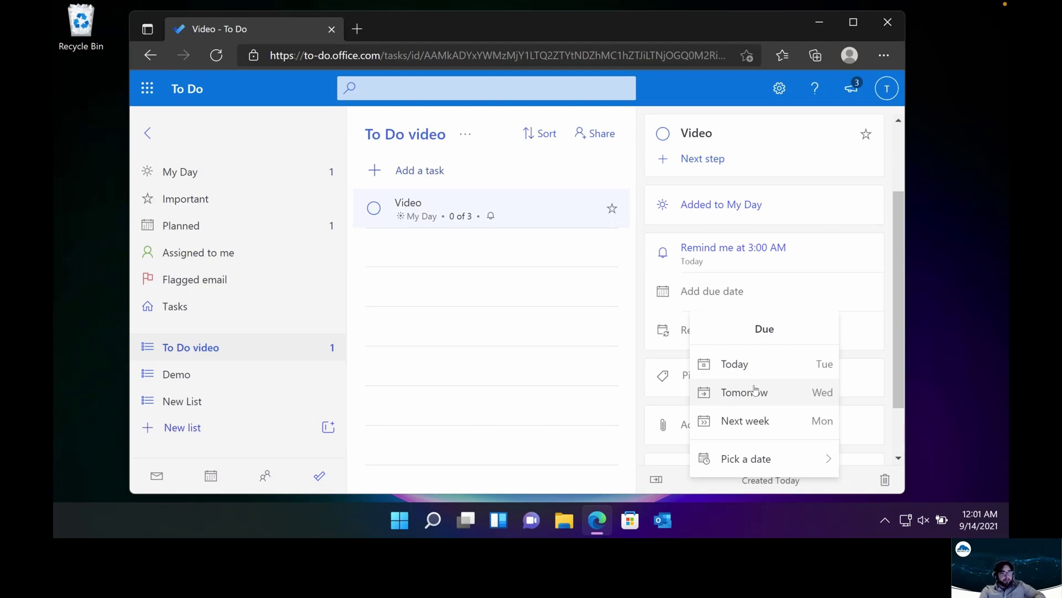
Make the Video task due Tomorrow and tag it with Green category
click(743, 391)
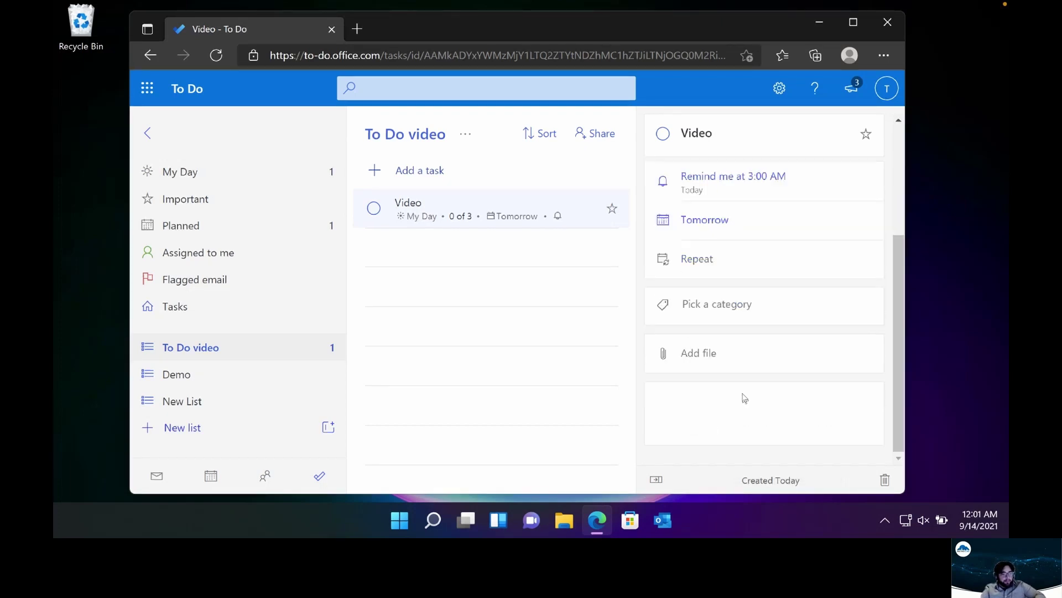
click(736, 303)
scroll(758, 418, down, 1)
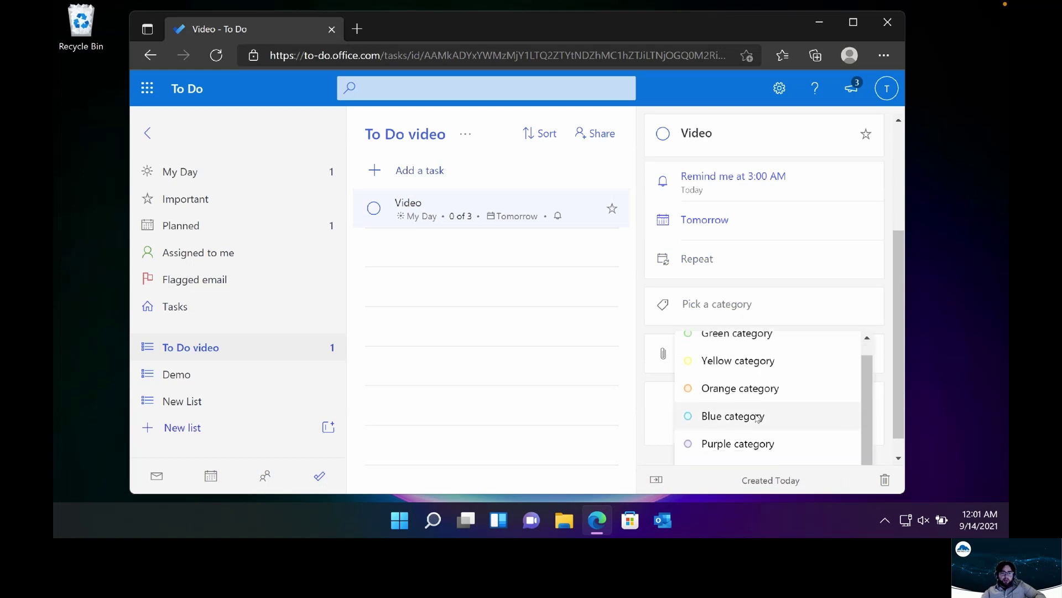
scroll(769, 433, up, 1)
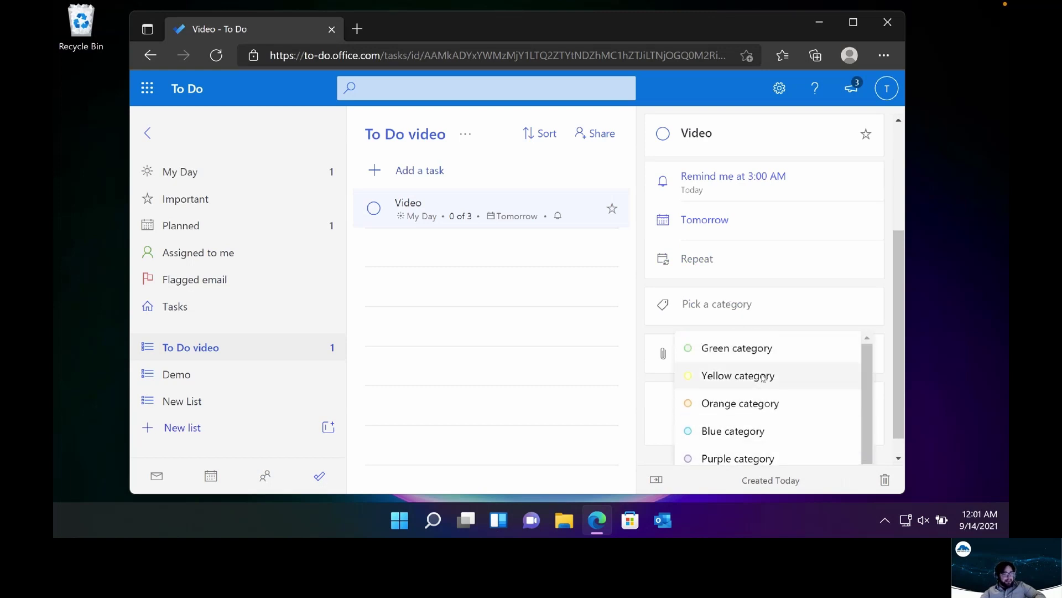
scroll(762, 380, down, 1)
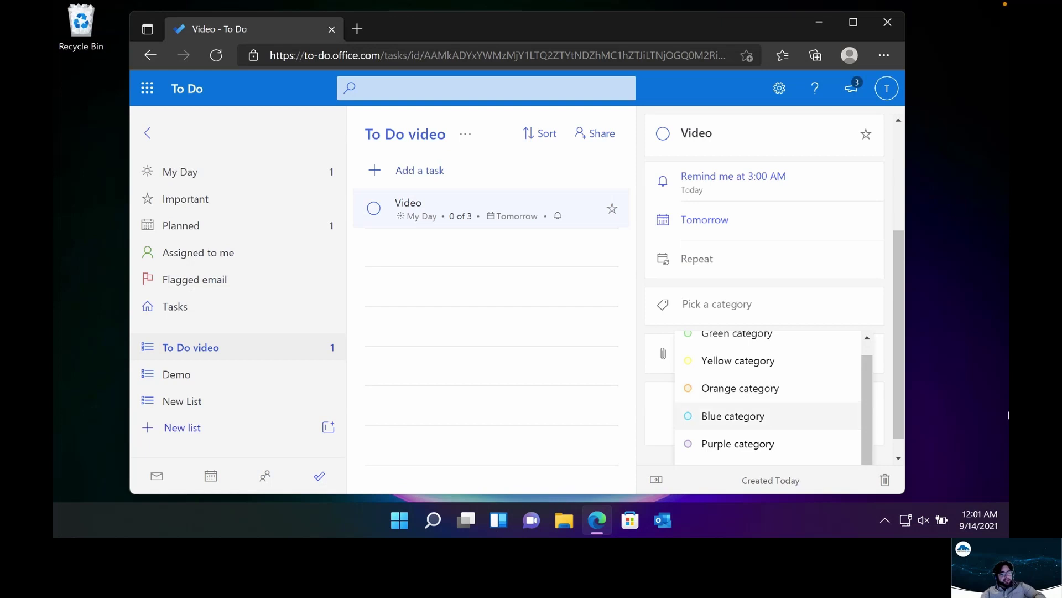
scroll(719, 365, up, 1)
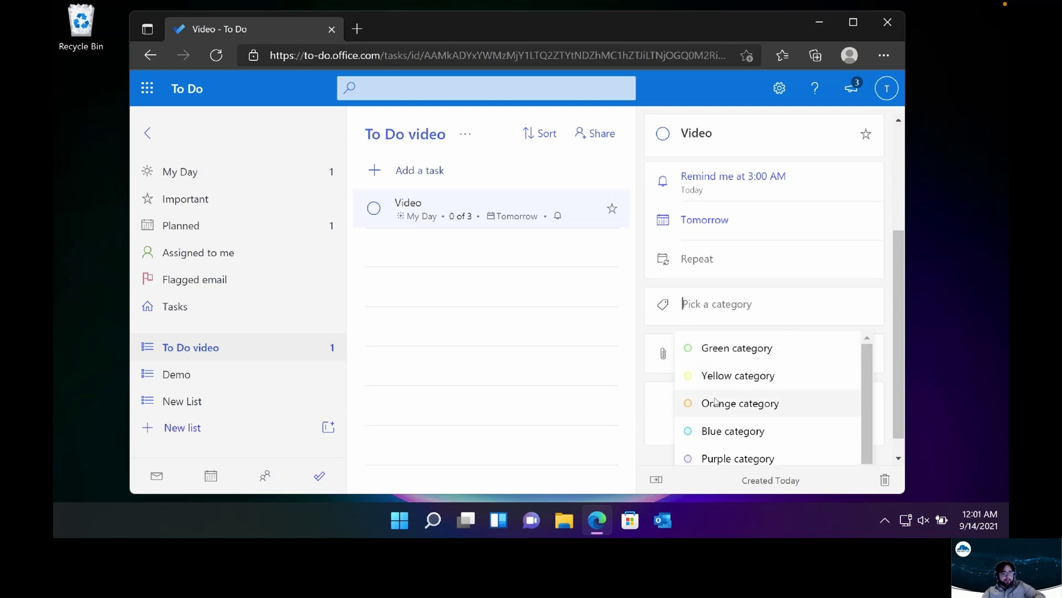
click(745, 353)
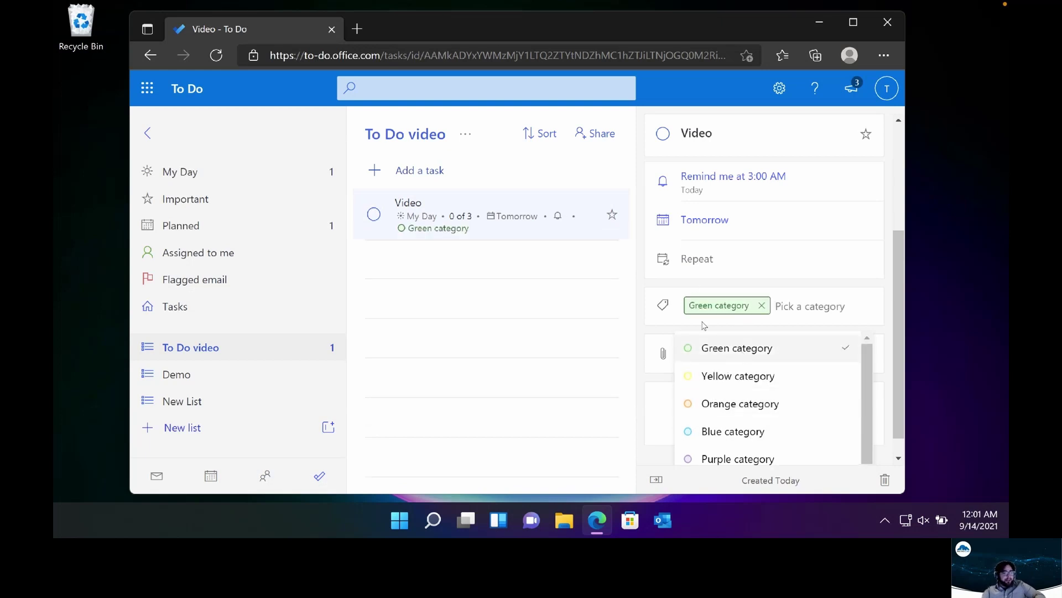
click(827, 353)
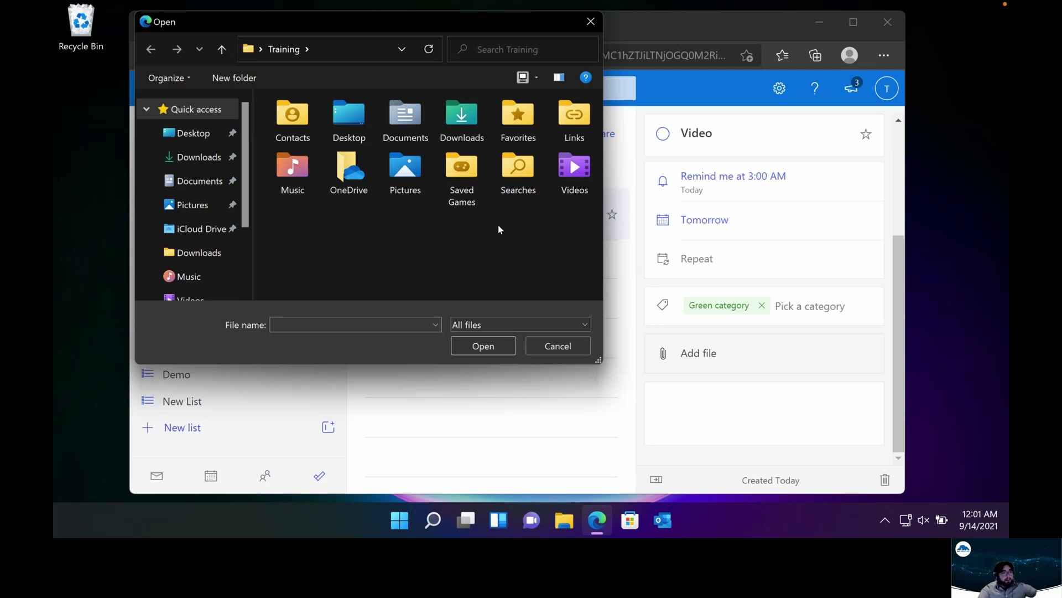
click(581, 23)
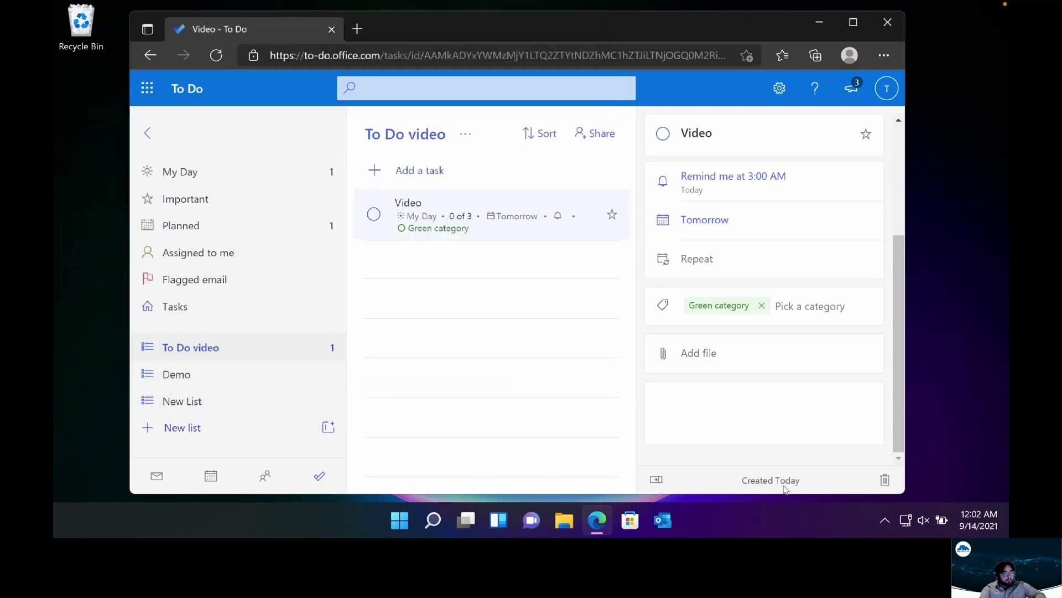
click(731, 418)
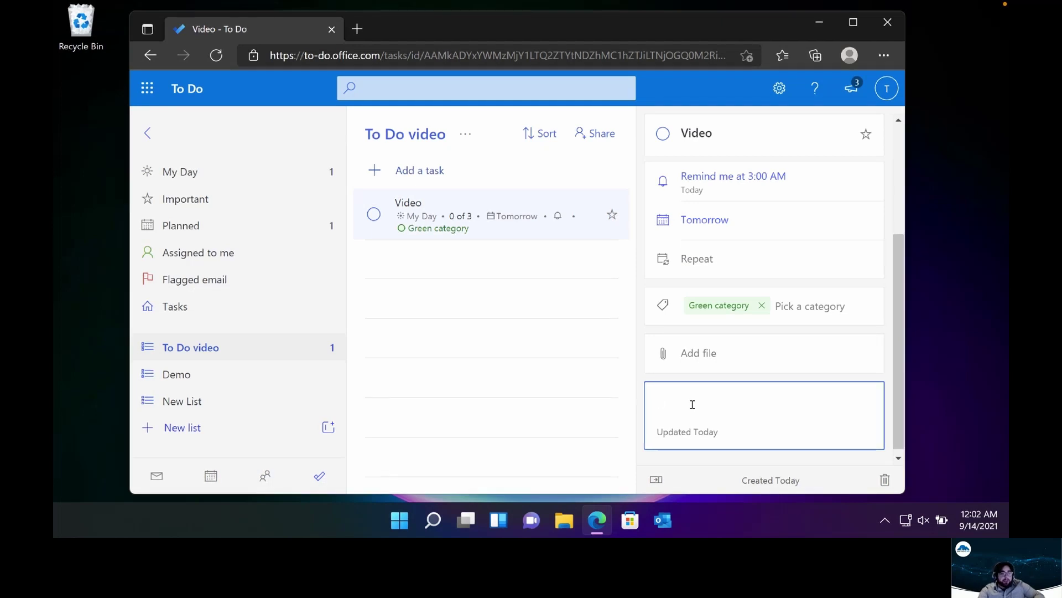
scroll(693, 407, up, 3)
scroll(695, 422, down, 2)
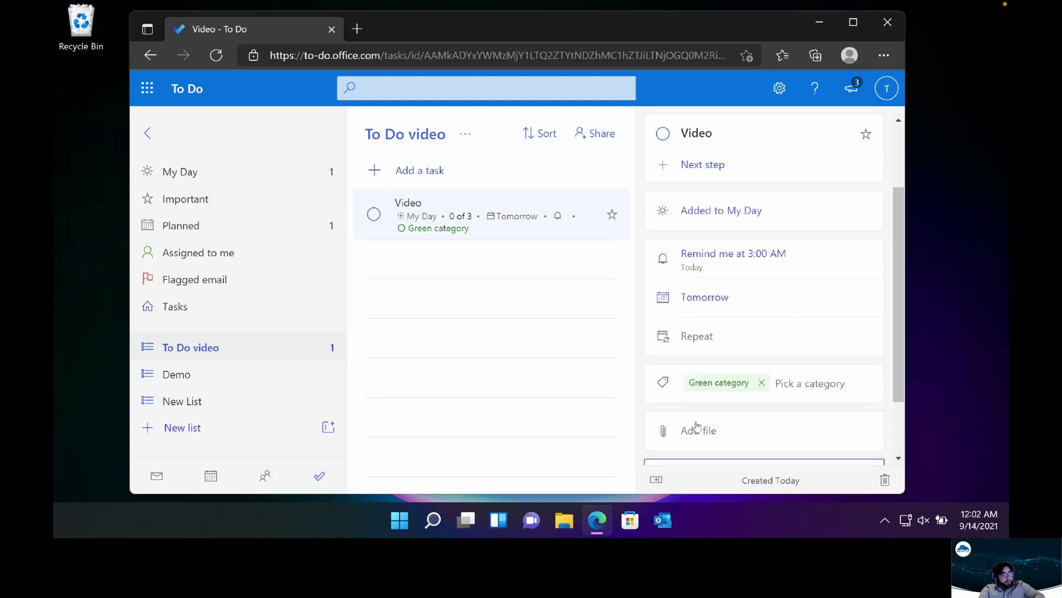
click(696, 451)
click(559, 277)
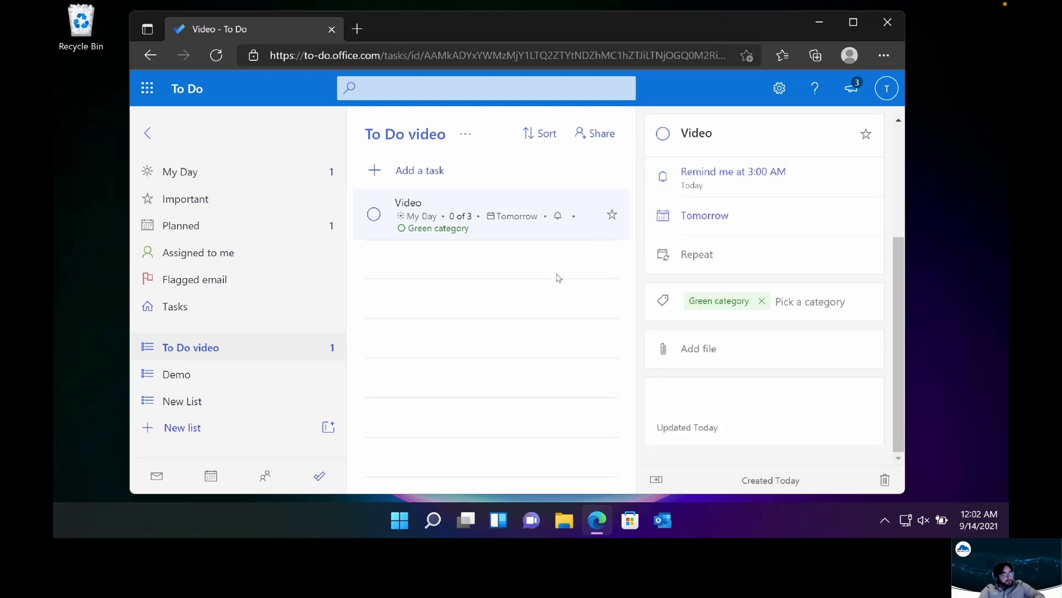
Star the Video task as important, then view it in My Day
right_click(544, 233)
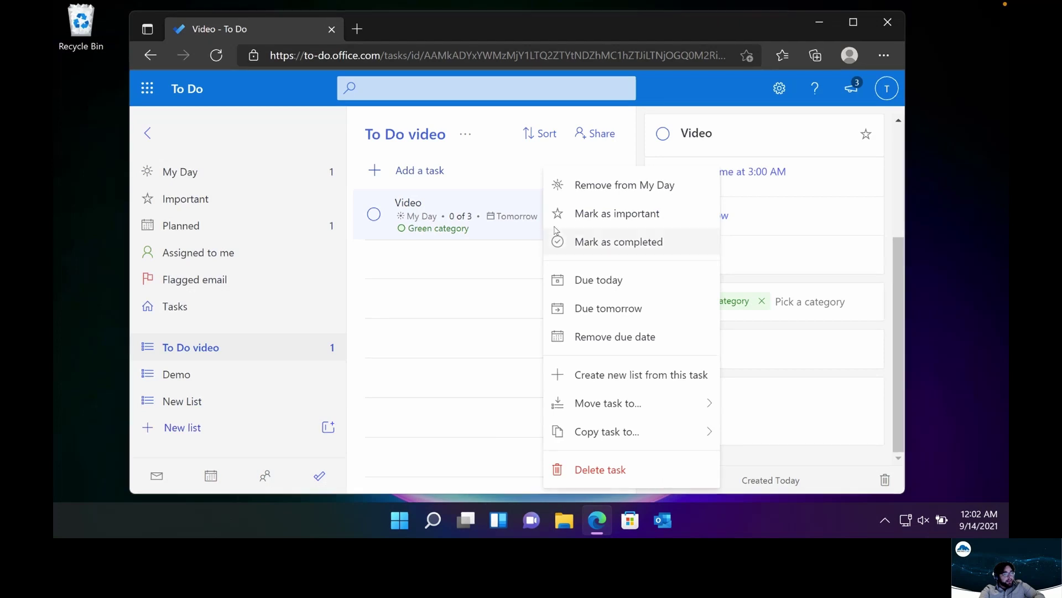
click(581, 220)
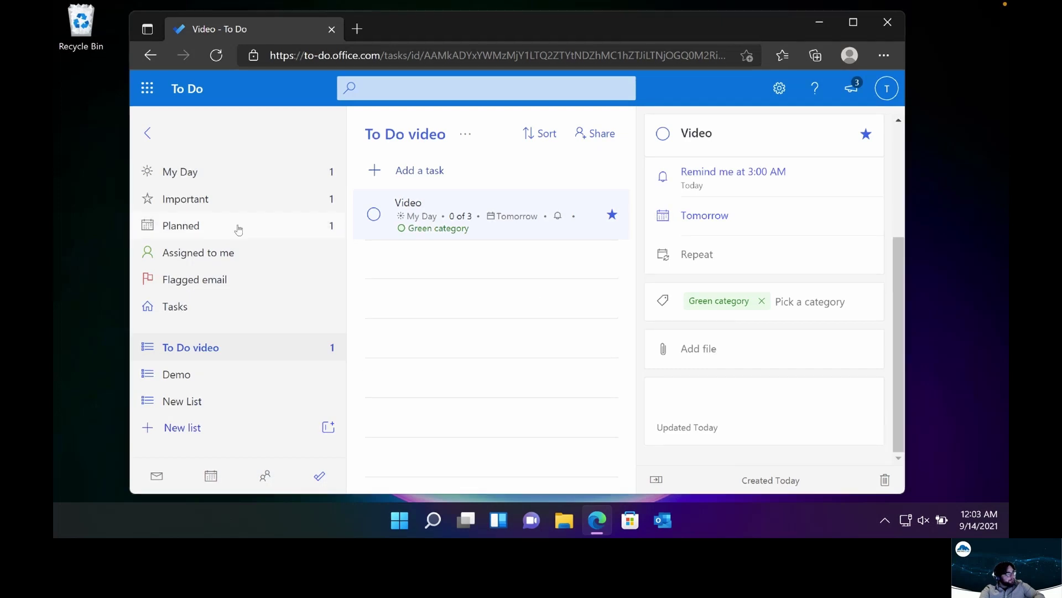
click(240, 181)
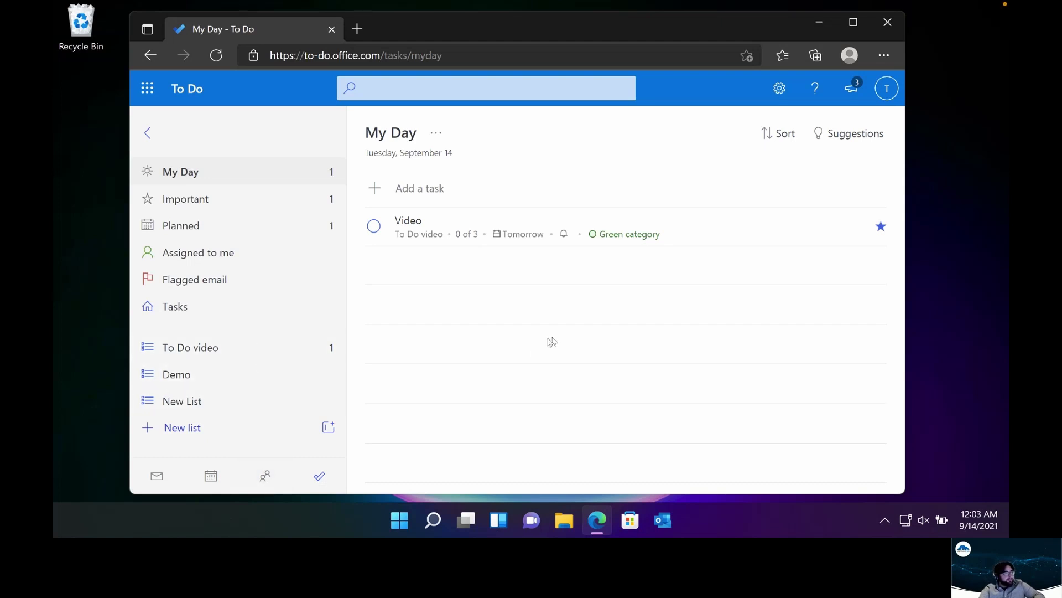
Browse Important and Planned, toggling the Today group, then open the empty Assigned to me view
click(264, 203)
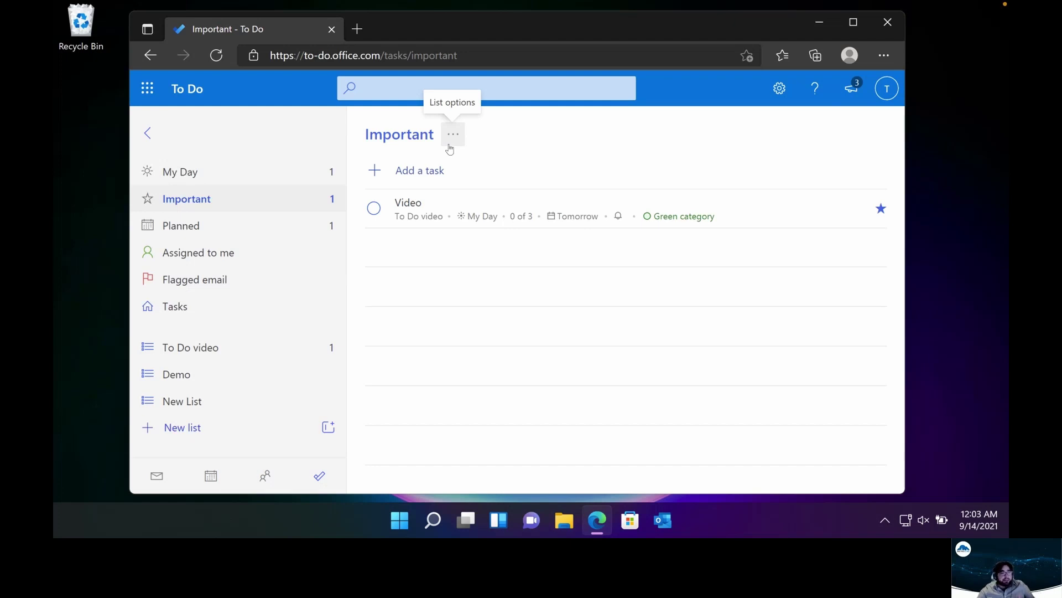
key(Down)
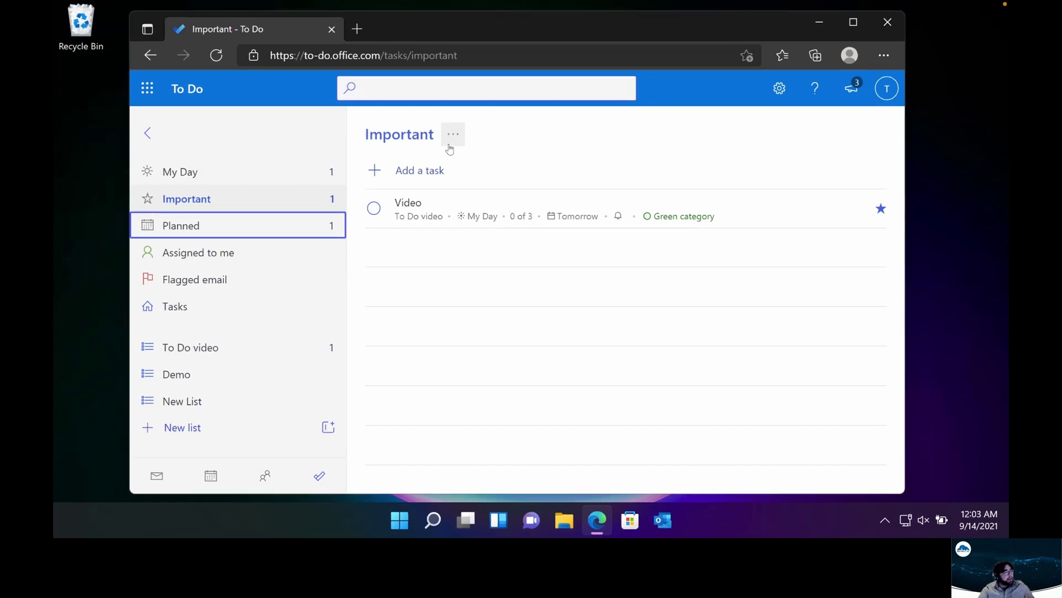
click(246, 201)
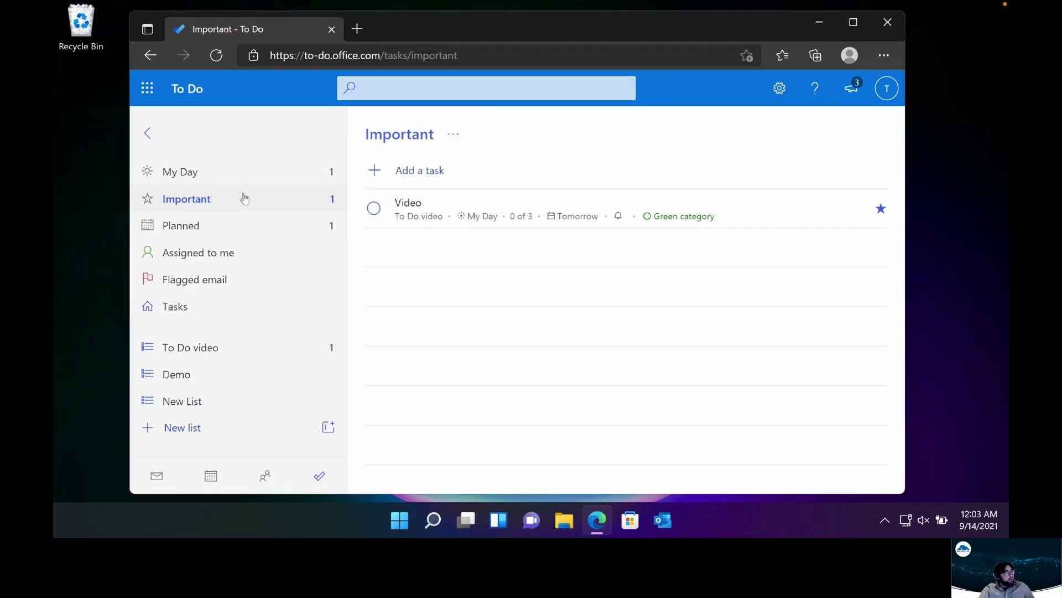
click(266, 225)
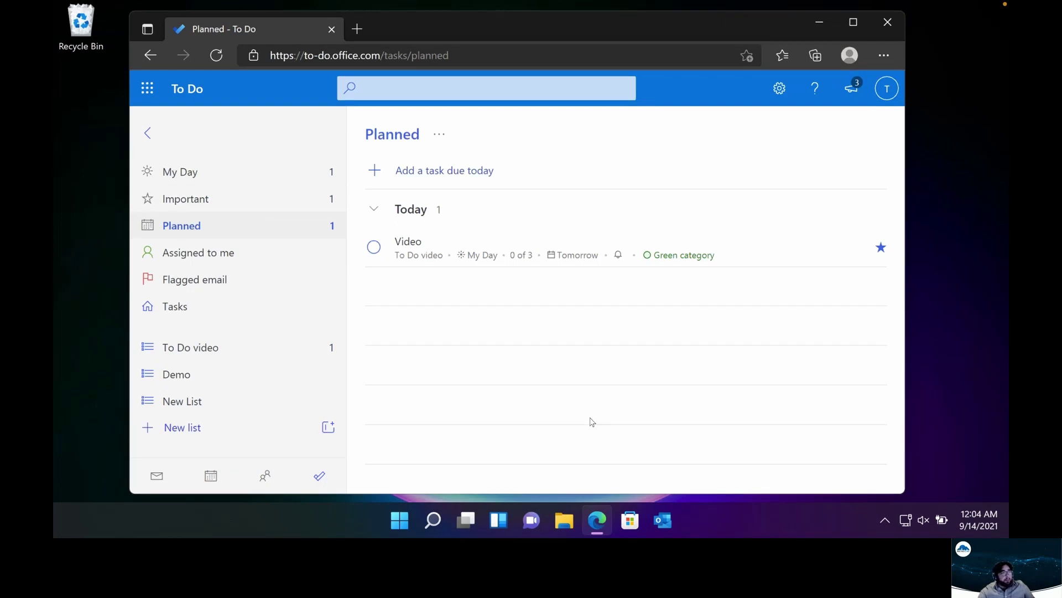
click(375, 206)
click(375, 205)
click(280, 265)
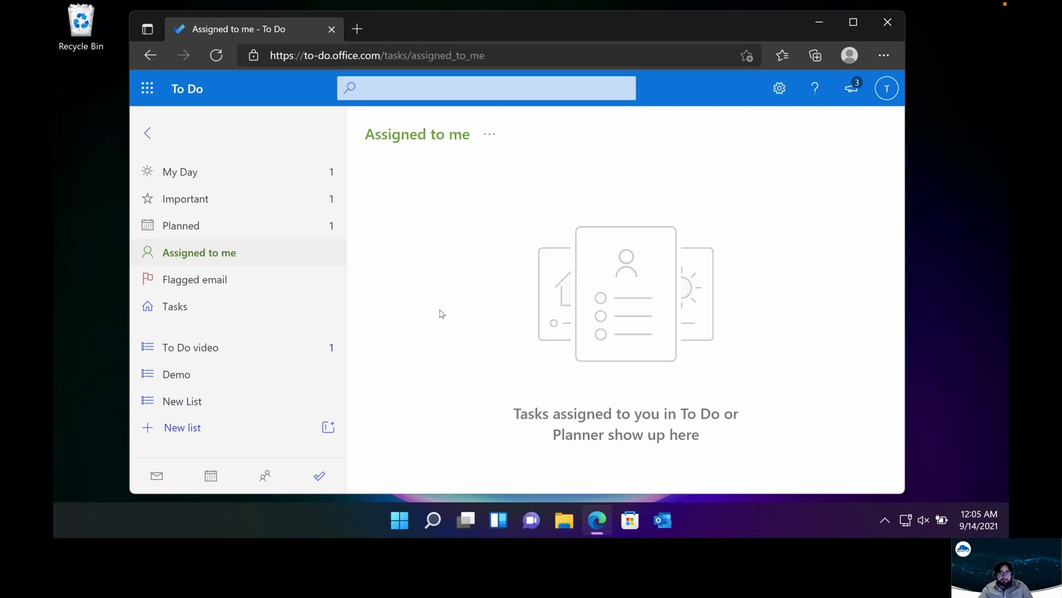
Check Flagged email, then return to Important showing the starred Video task
click(268, 290)
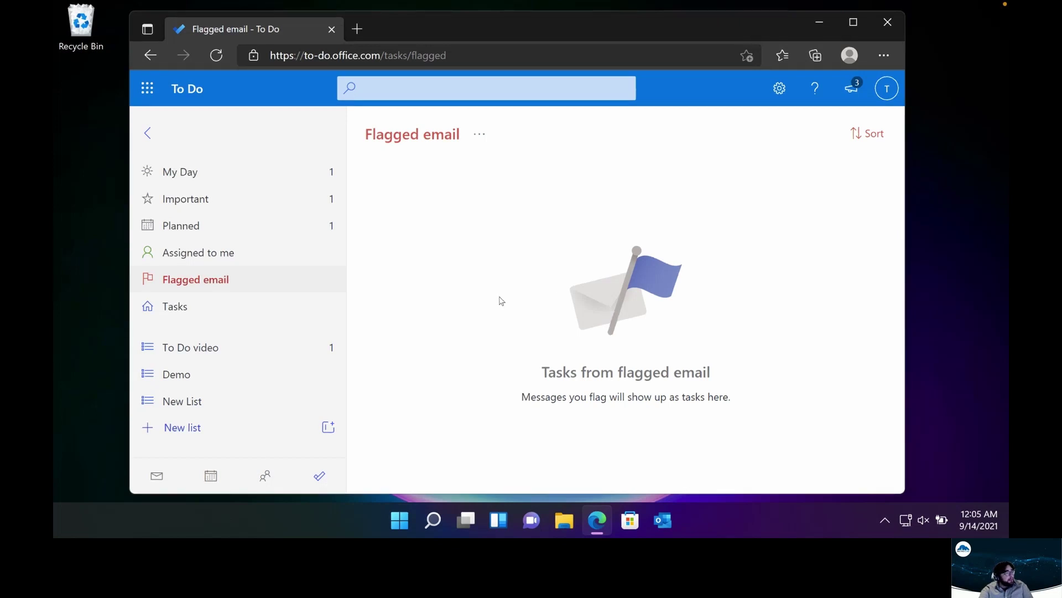
click(258, 202)
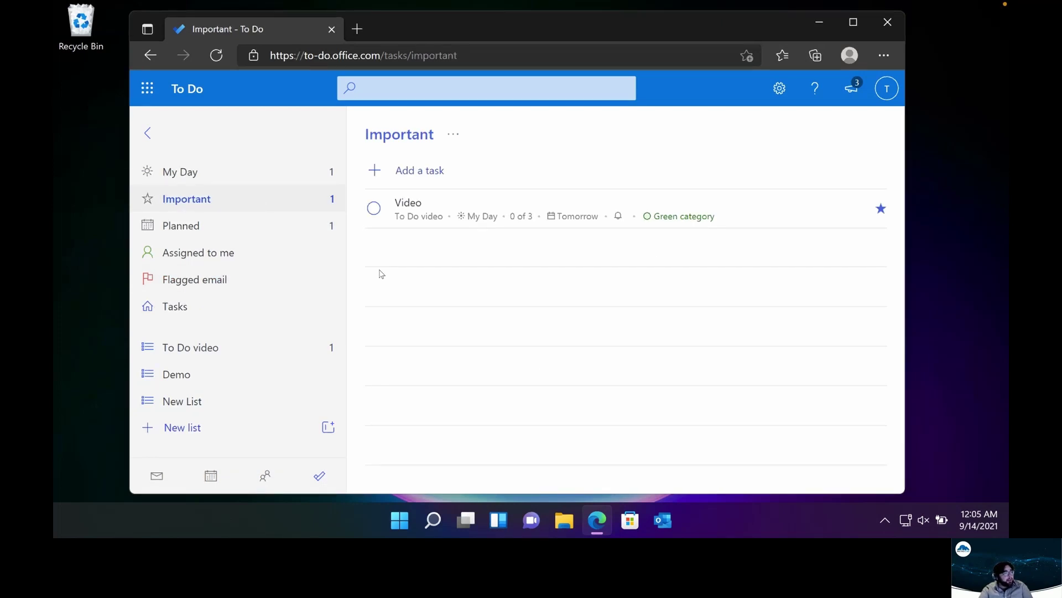
Complete the starred Video task, then switch to the empty Assigned to me view
click(374, 209)
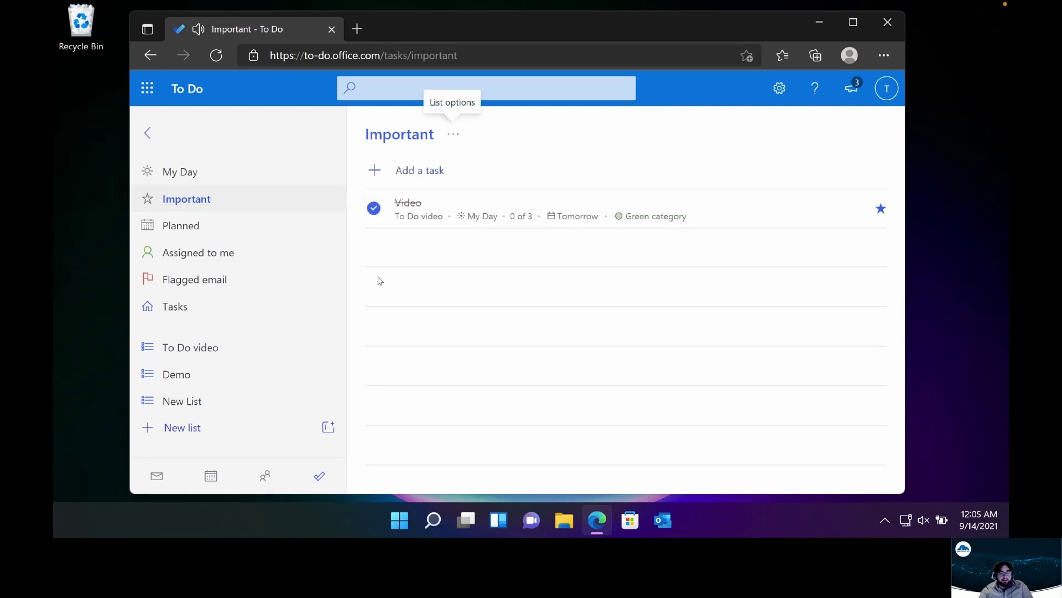
click(297, 255)
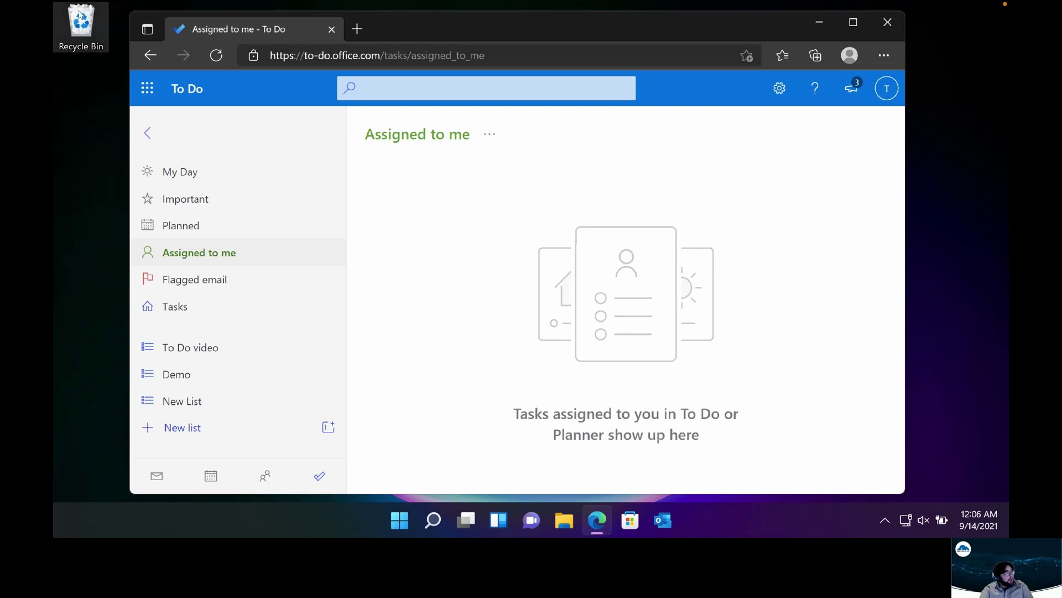
Close the To Do web page in Edge and launch Microsoft Store from Start
click(887, 22)
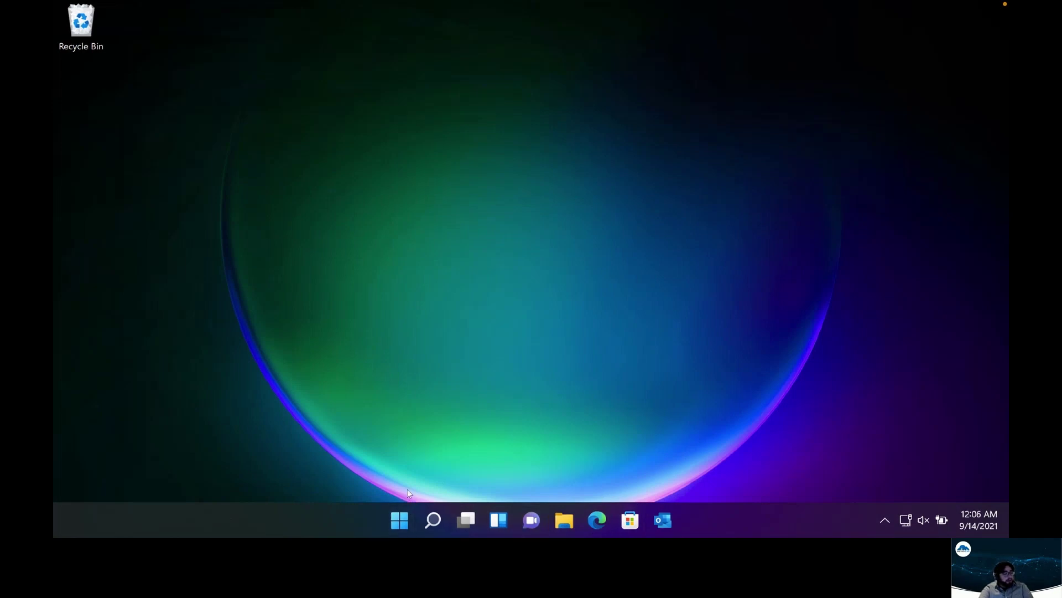
click(394, 516)
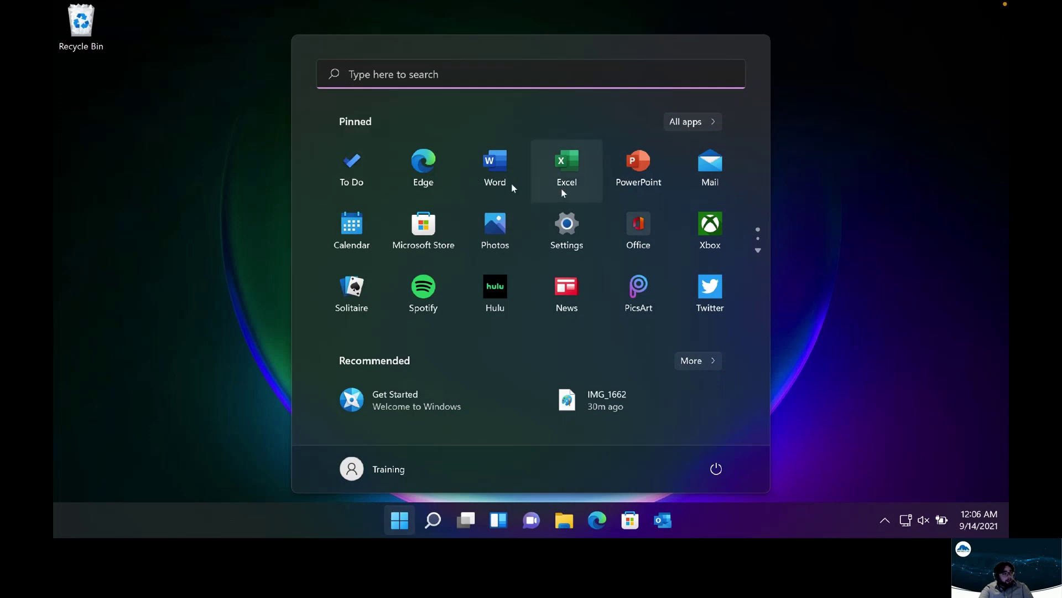
click(437, 238)
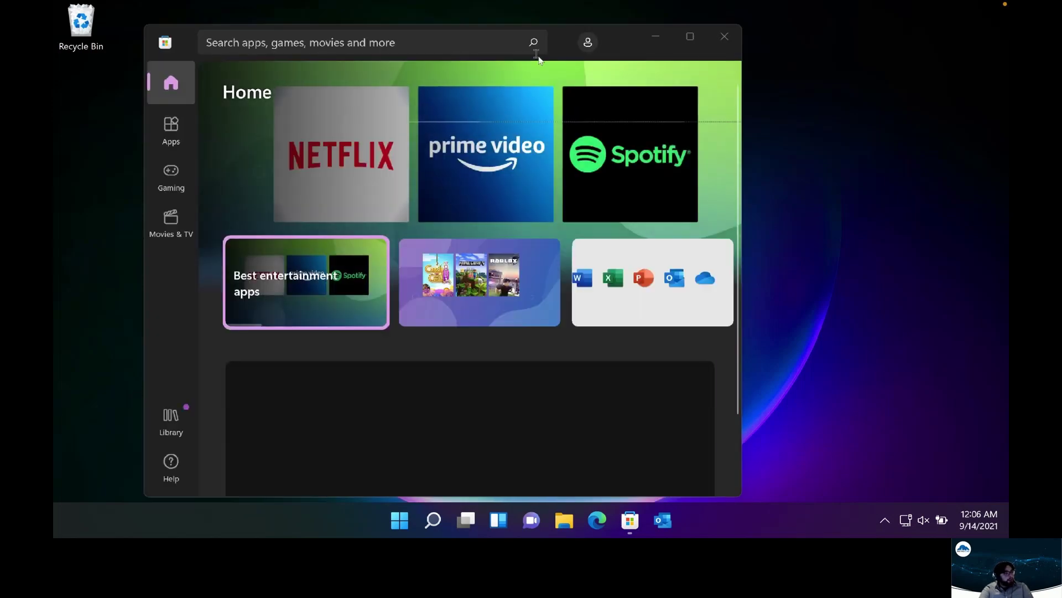
Search the Store for 'To do', open the Microsoft To Do listing, then launch the To Do desktop app
click(466, 39)
text(To)
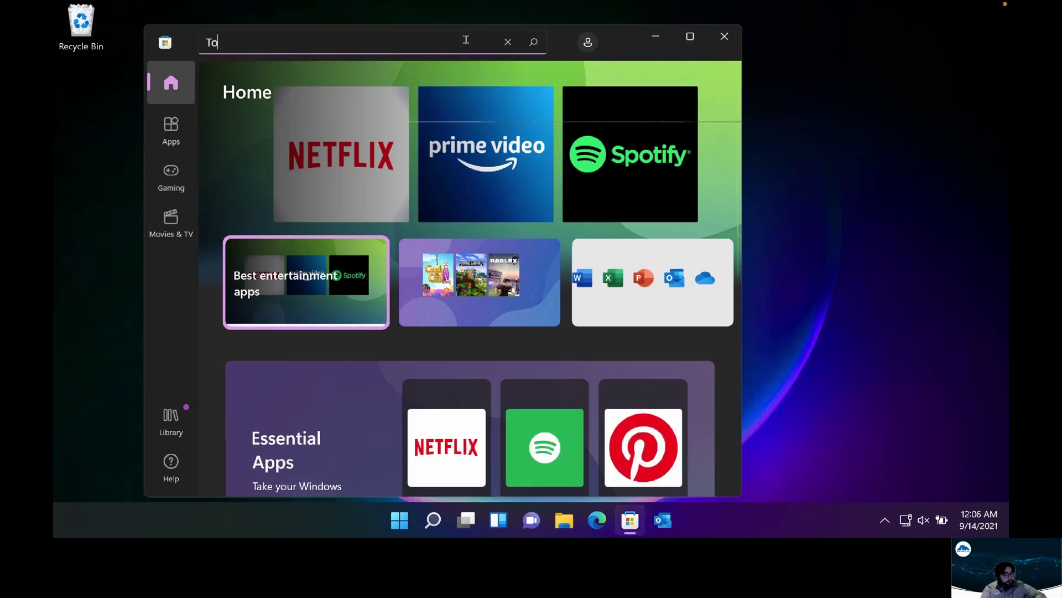
text( do)
key(Return)
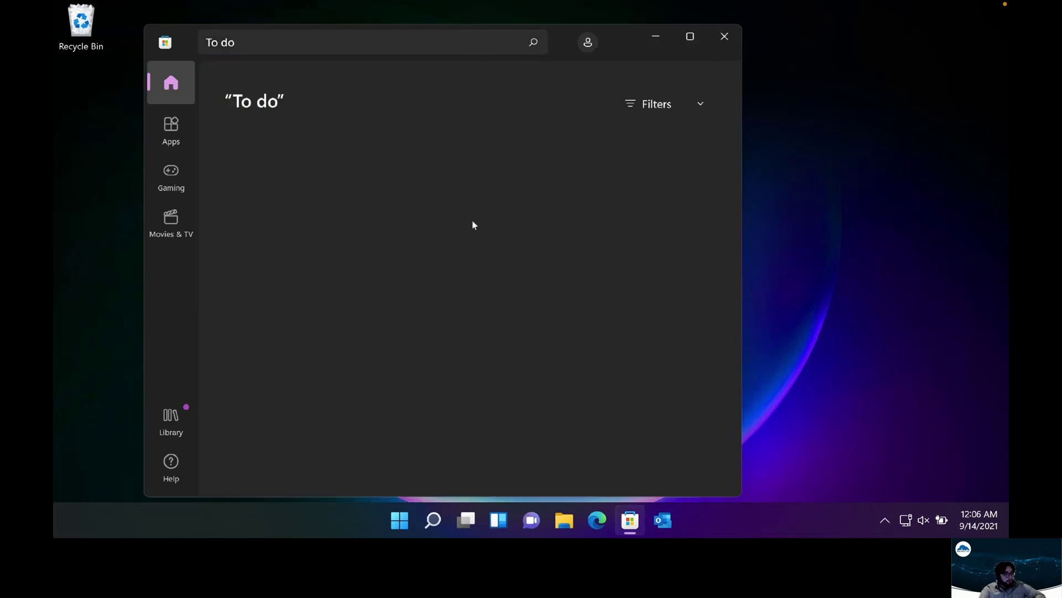
click(344, 261)
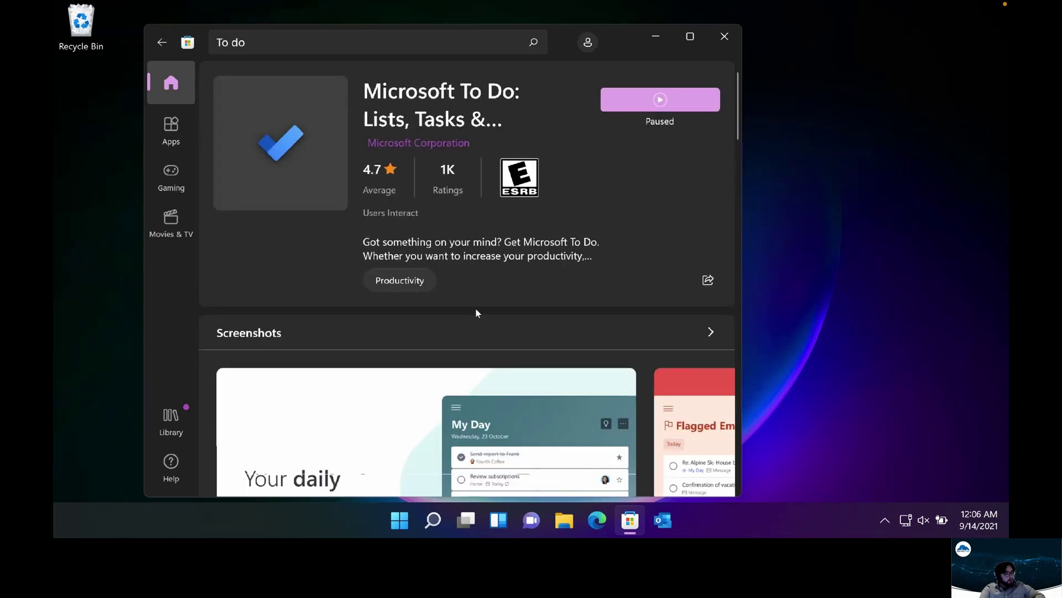
click(398, 515)
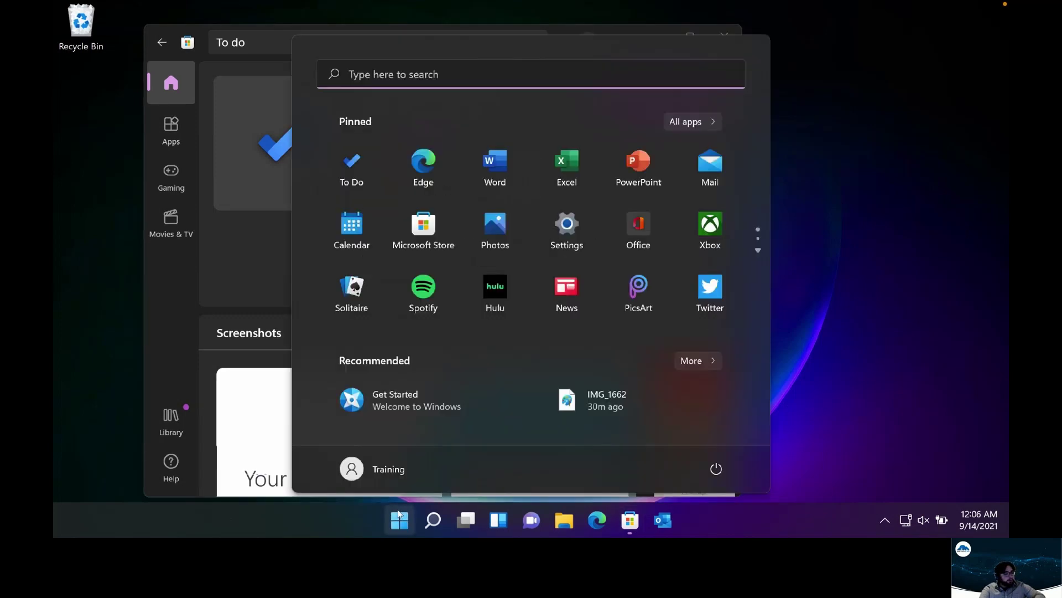
click(361, 183)
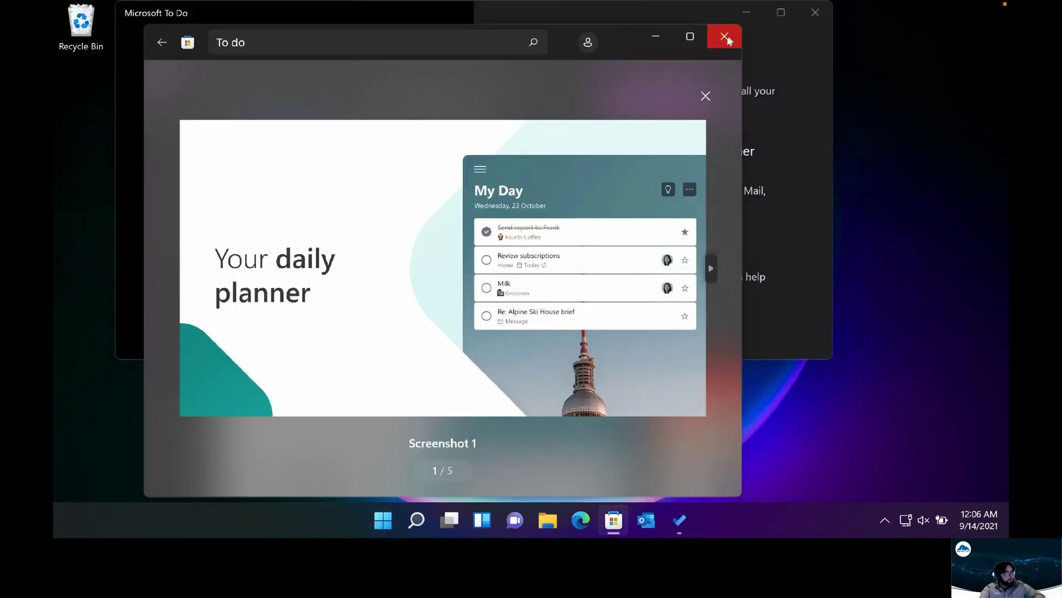
Close Microsoft Store and reposition the To Do window while its update finishes
click(724, 36)
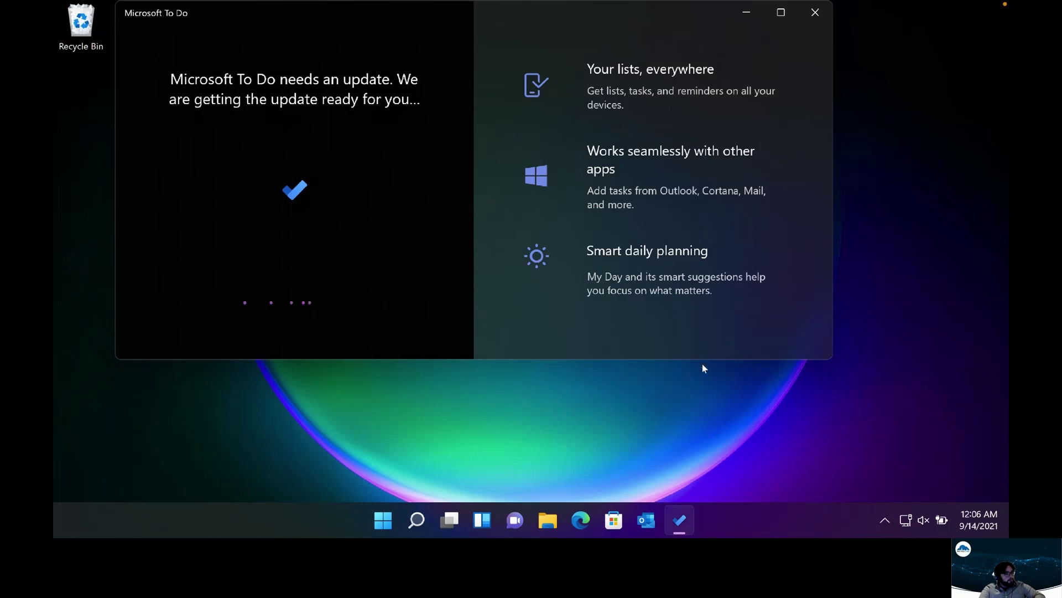
drag(436, 10, 464, 87)
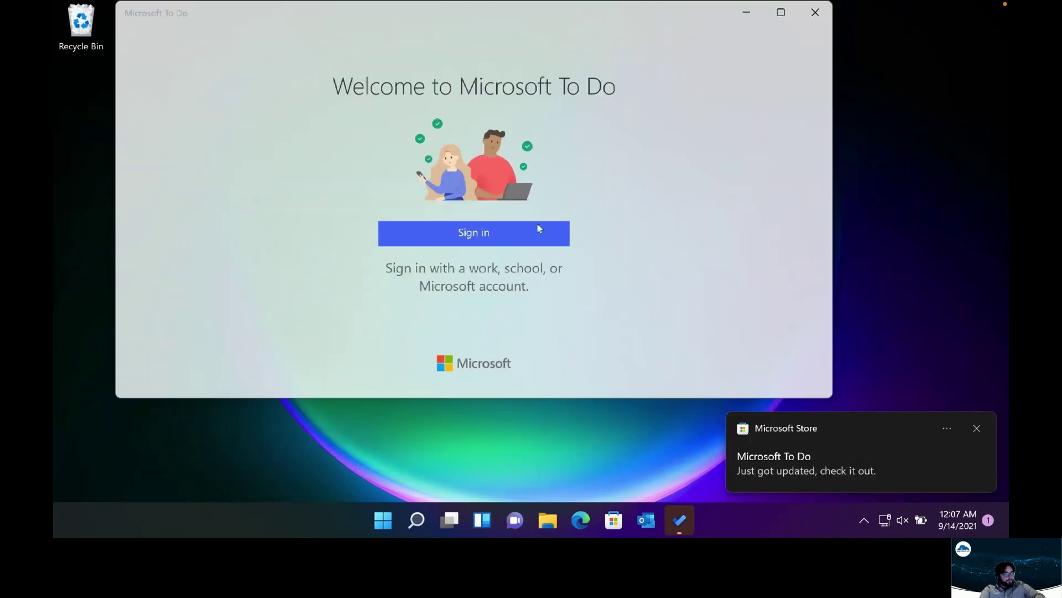
Sign in with a work or school account's e-mail and password, limiting sign-in to this app only
click(538, 232)
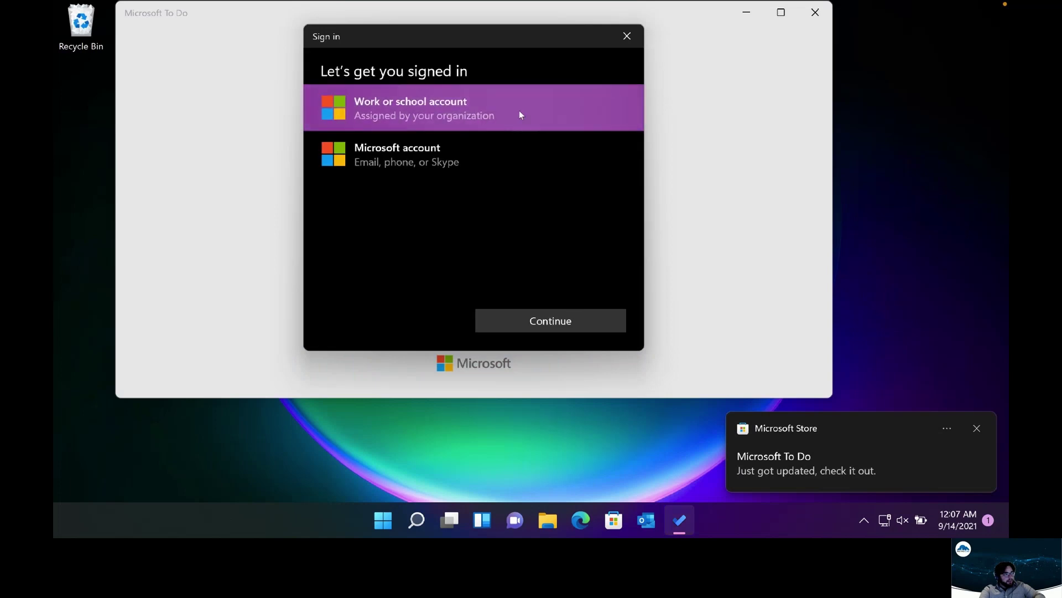
click(551, 324)
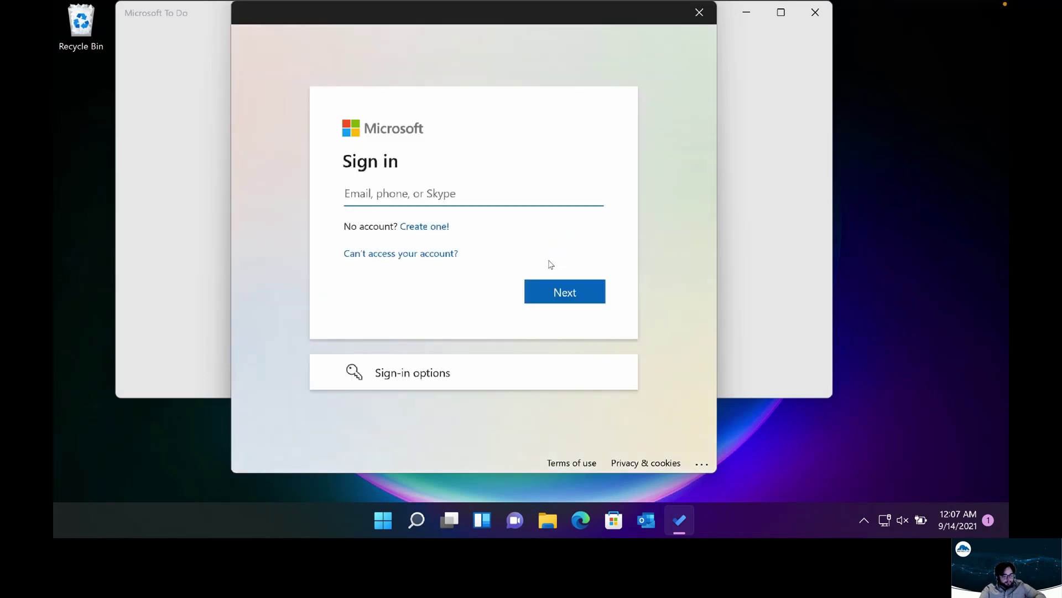
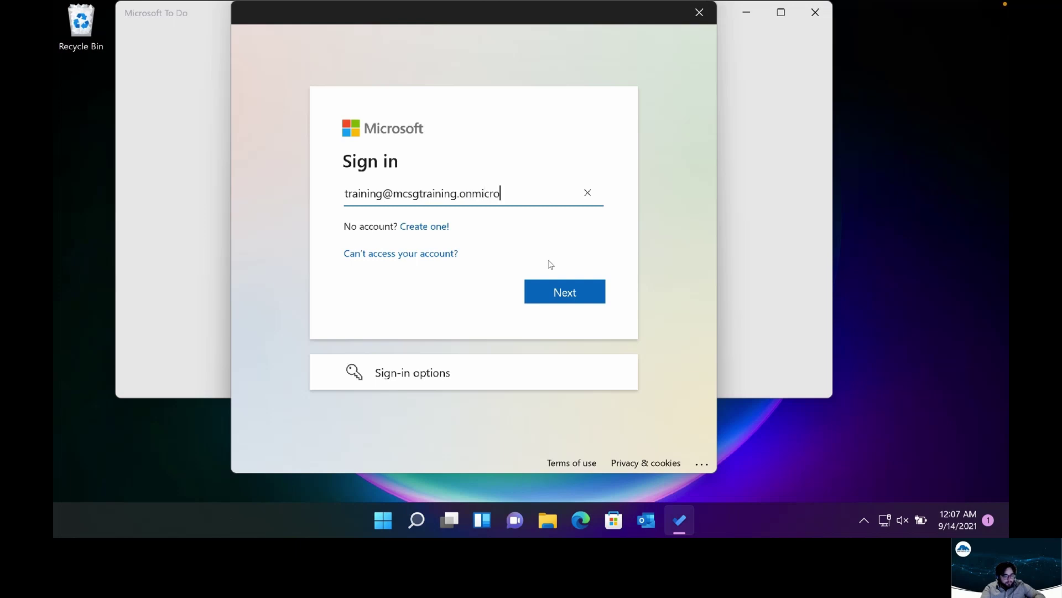
key(Return)
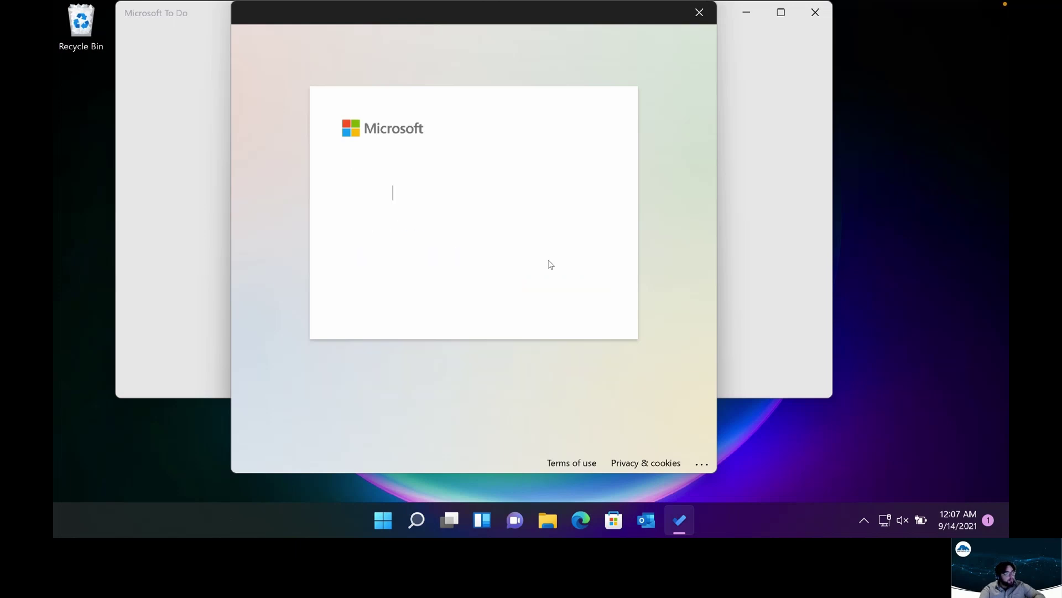
text(•••••••••)
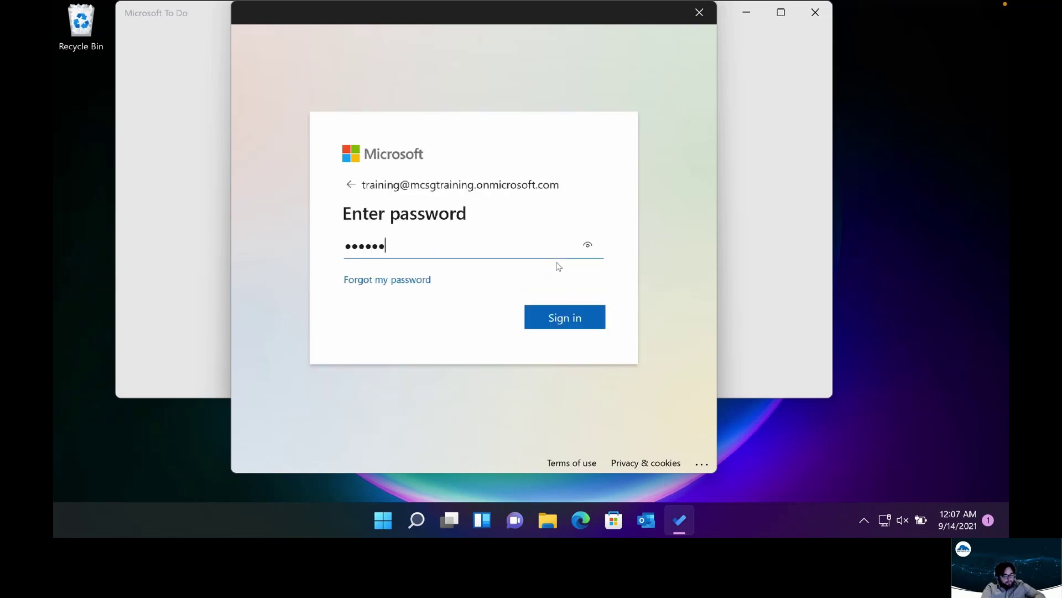
text(••••)
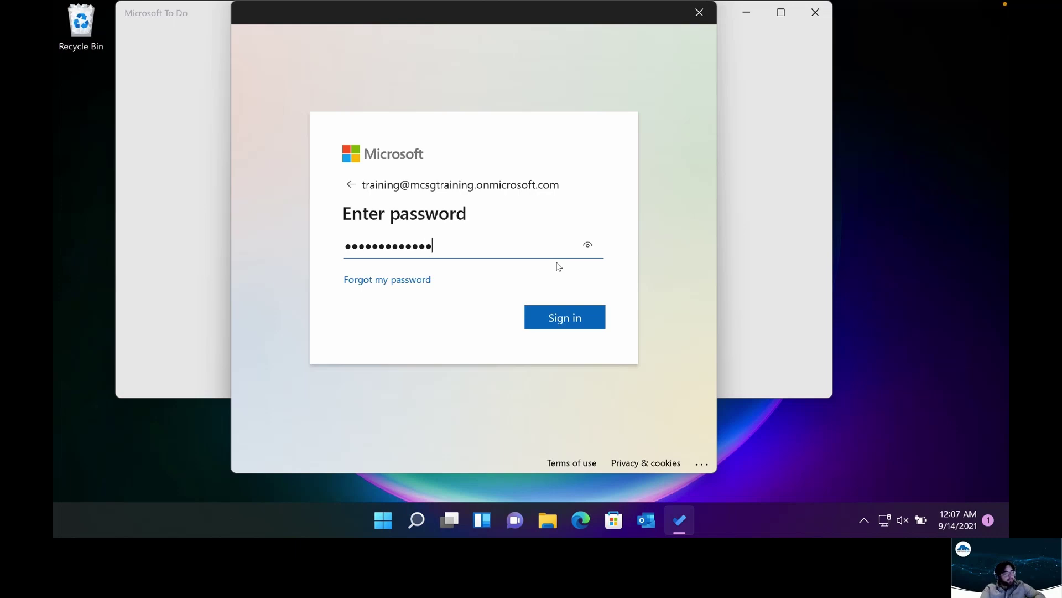
key(Return)
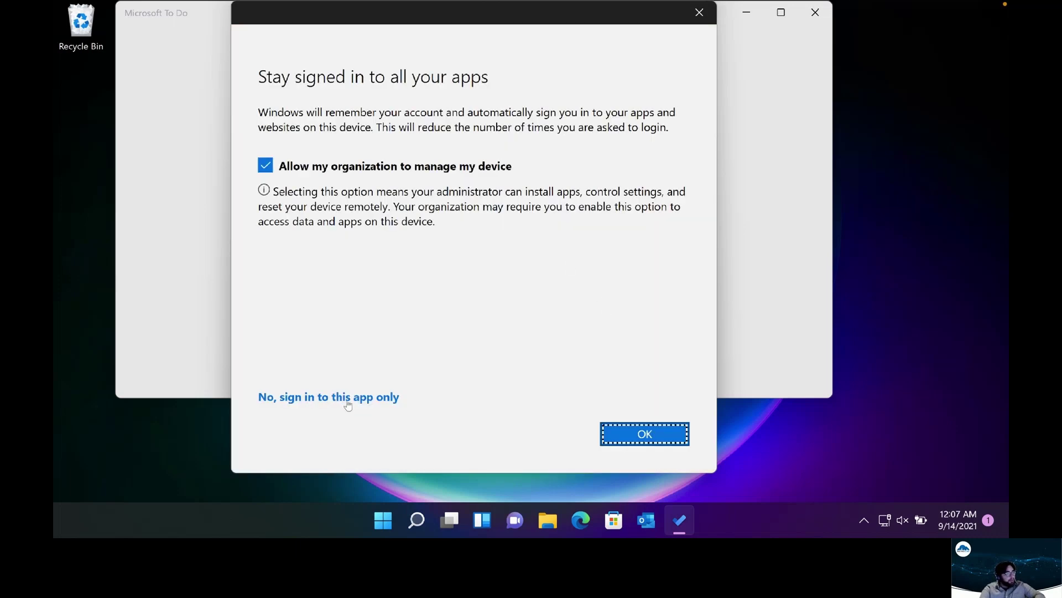
click(345, 398)
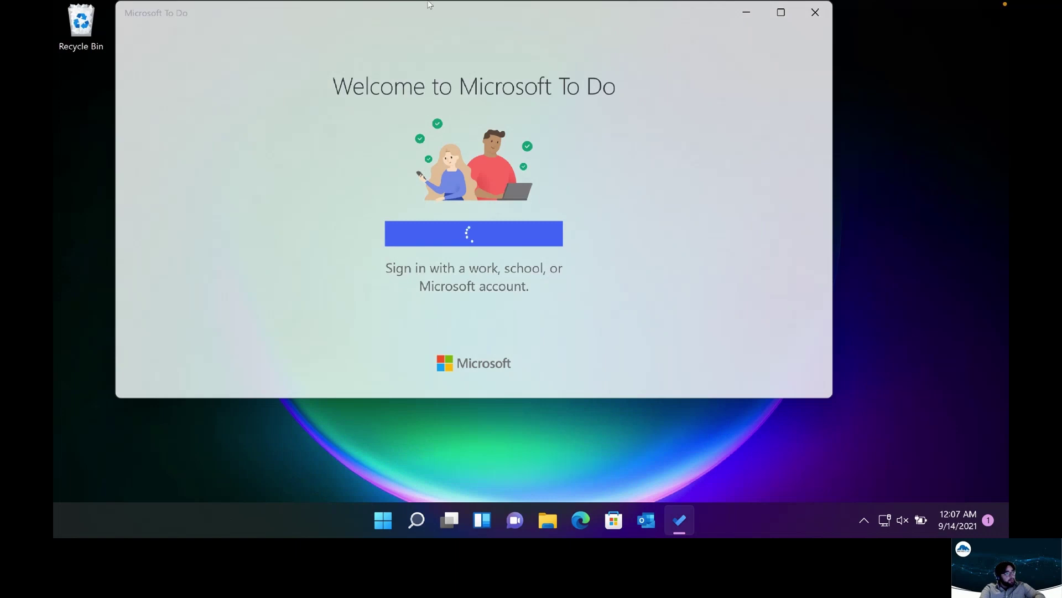
drag(432, 11, 470, 84)
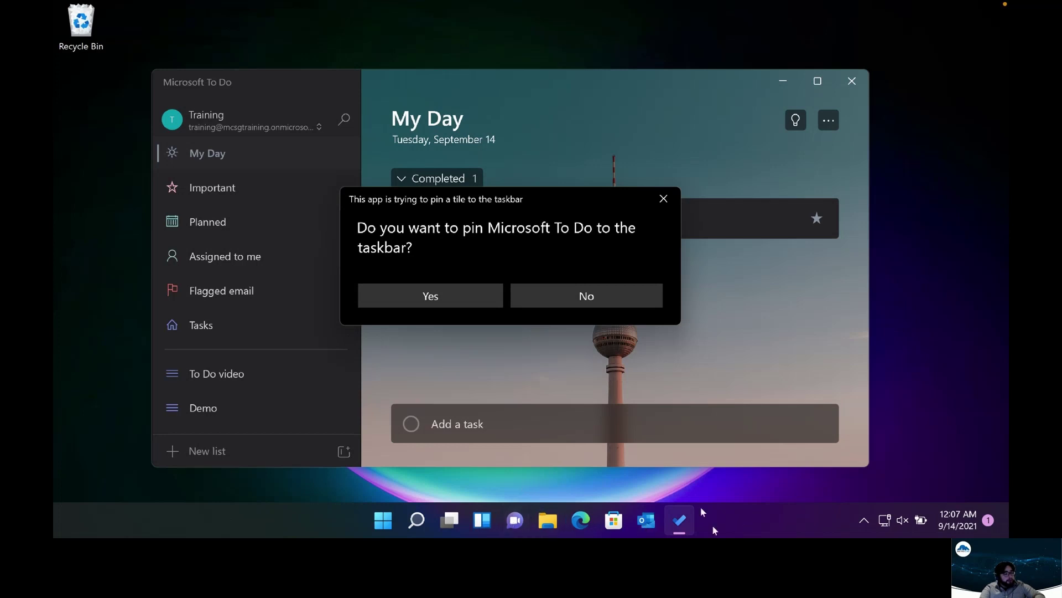
Agree to pin To Do to the taskbar, then close and relaunch the desktop app
click(477, 293)
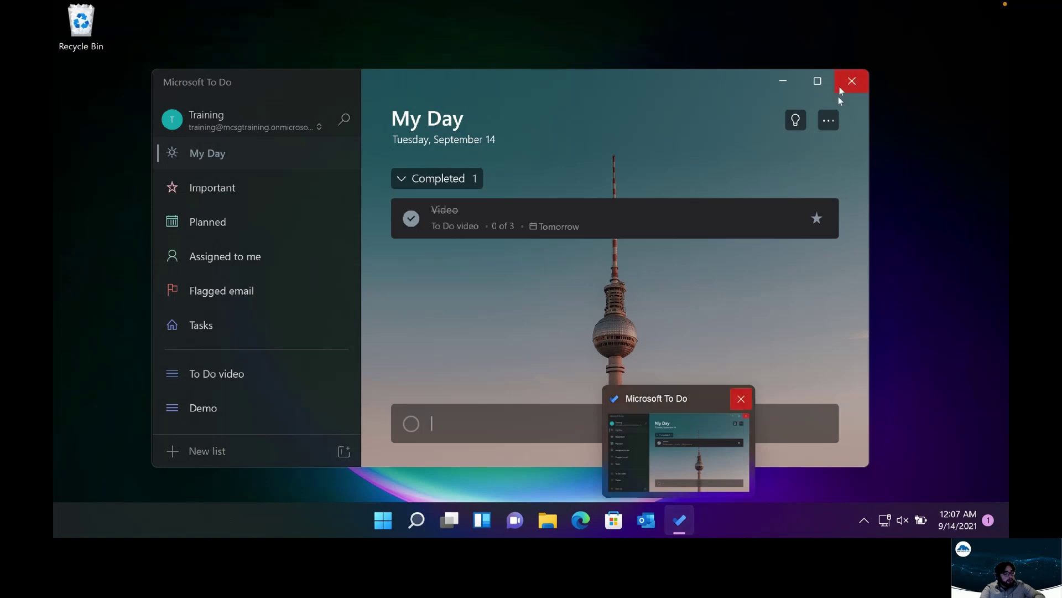
click(855, 78)
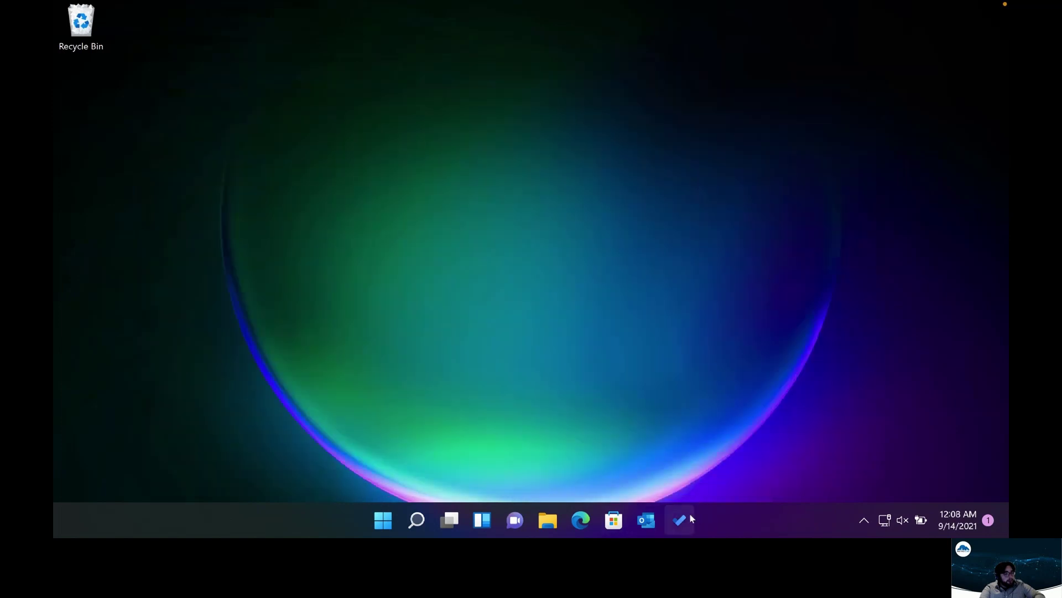
click(690, 518)
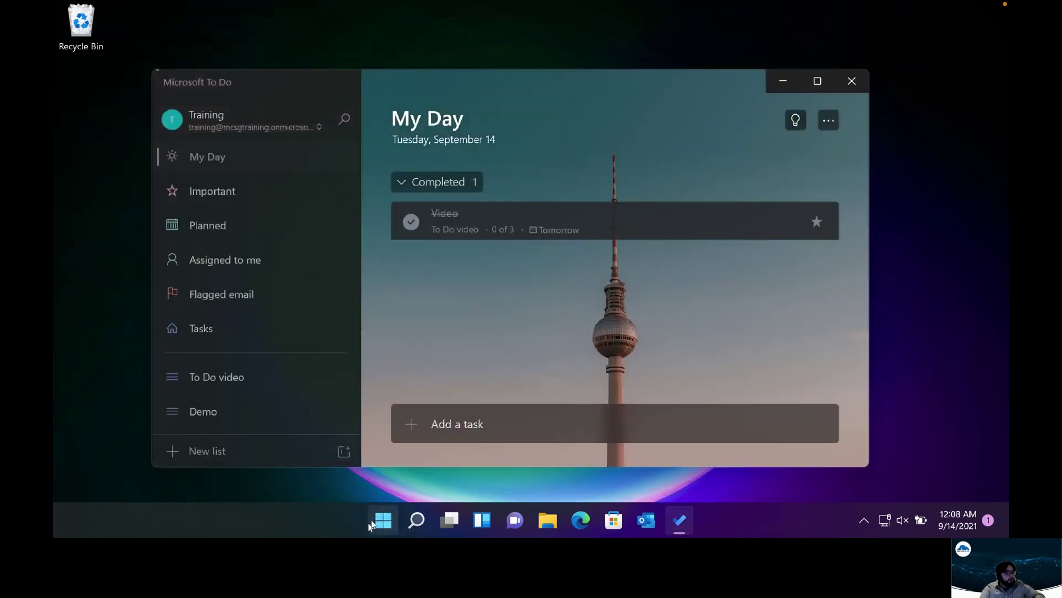
click(371, 523)
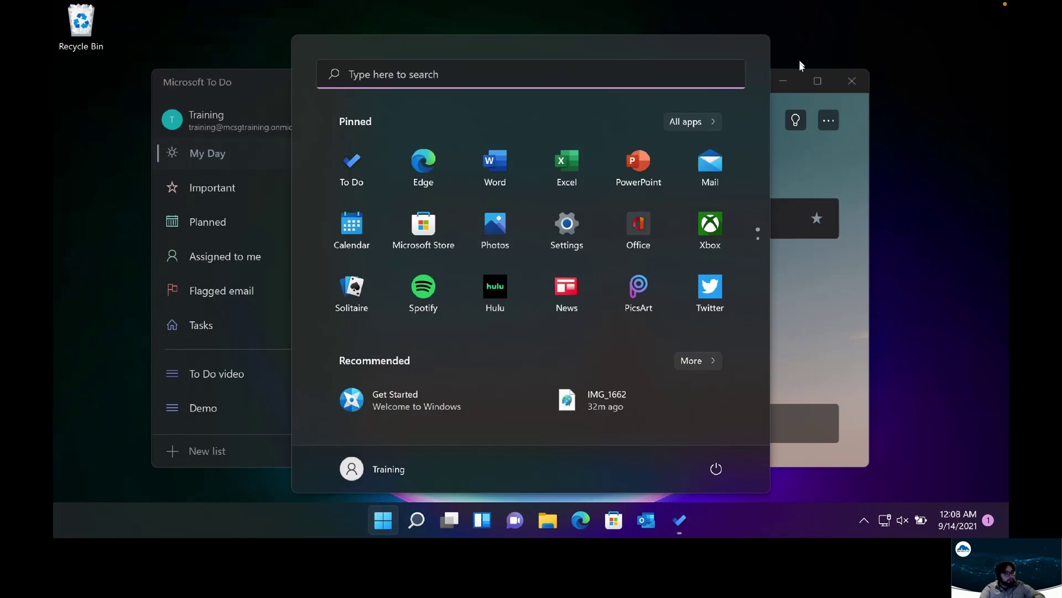
click(359, 527)
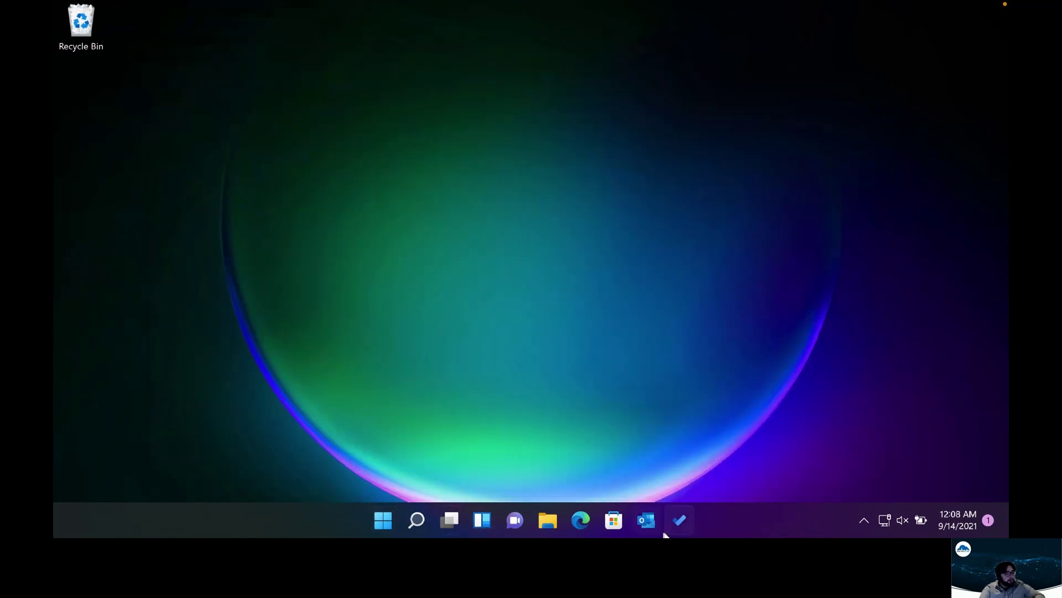
click(680, 522)
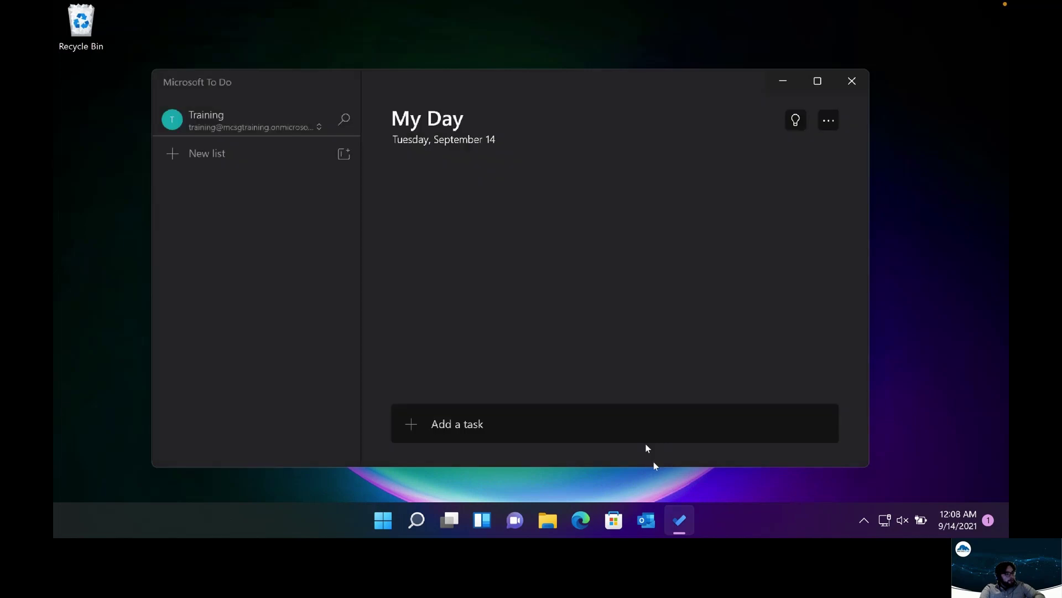
scroll(347, 336, down, 1)
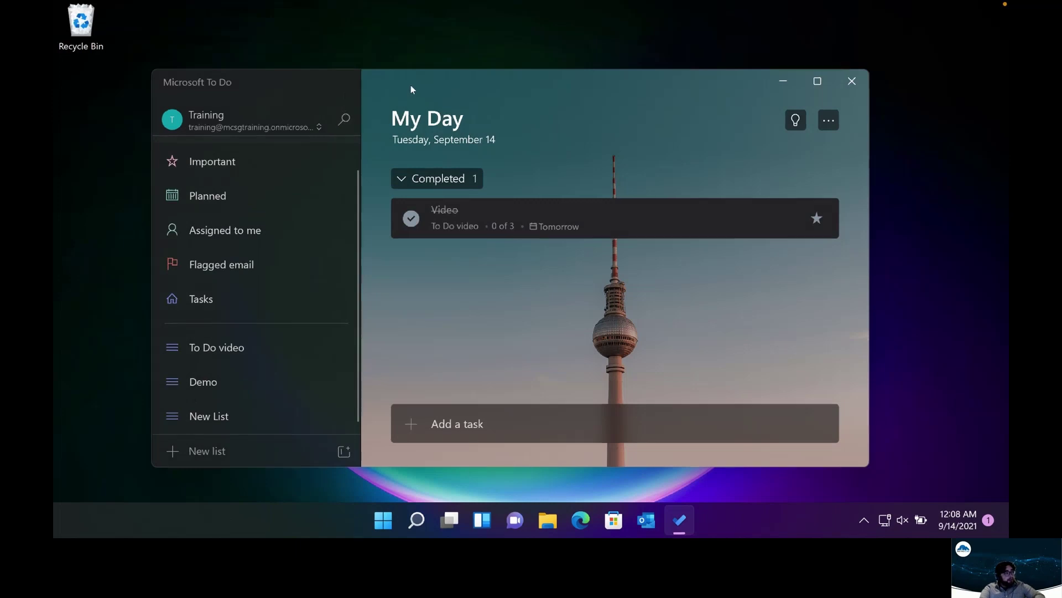
Move the To Do window higher, make it taller, and open the To Do video list
drag(411, 86, 398, 31)
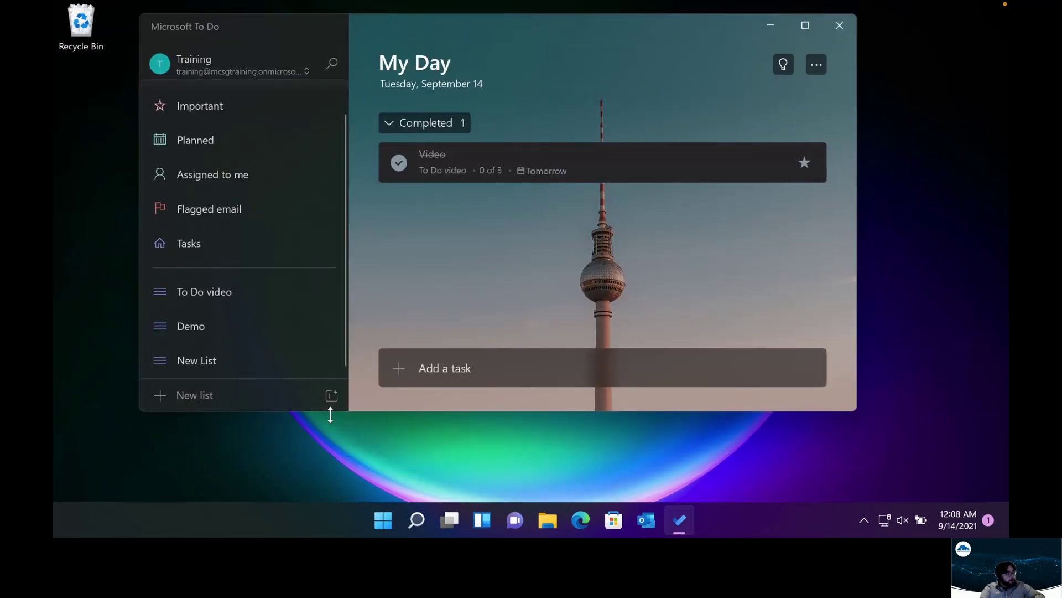
drag(331, 412, 322, 486)
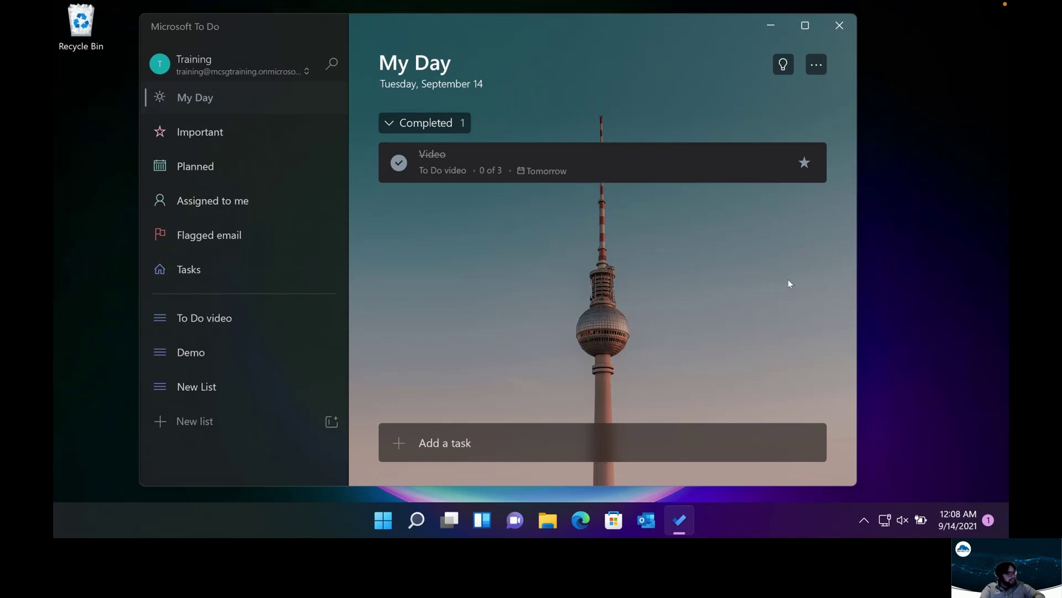
click(257, 330)
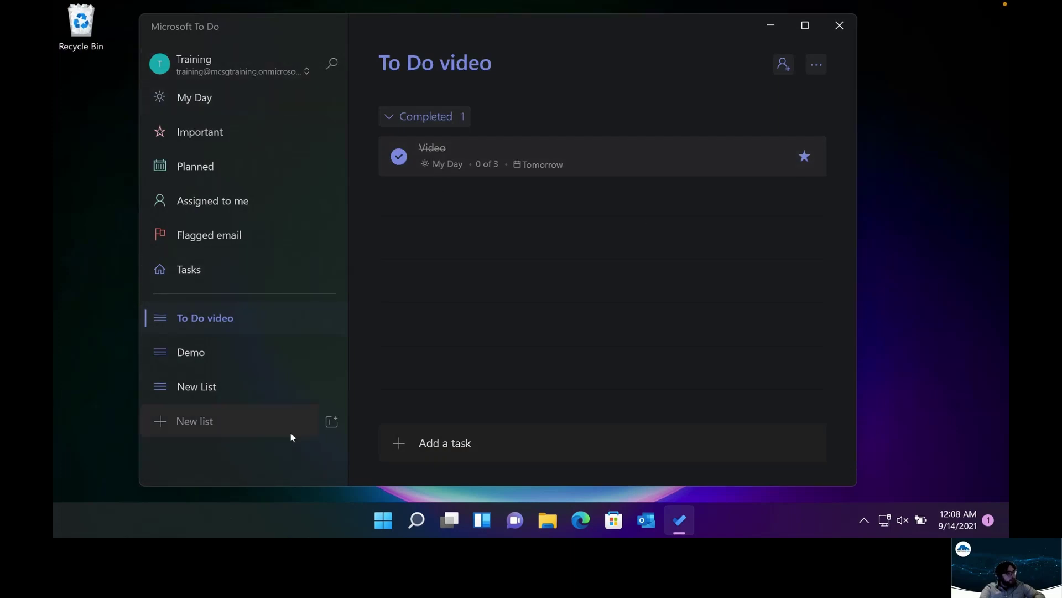
Inspect the Video task's actions menu and open its details pane
right_click(548, 153)
key(Escape)
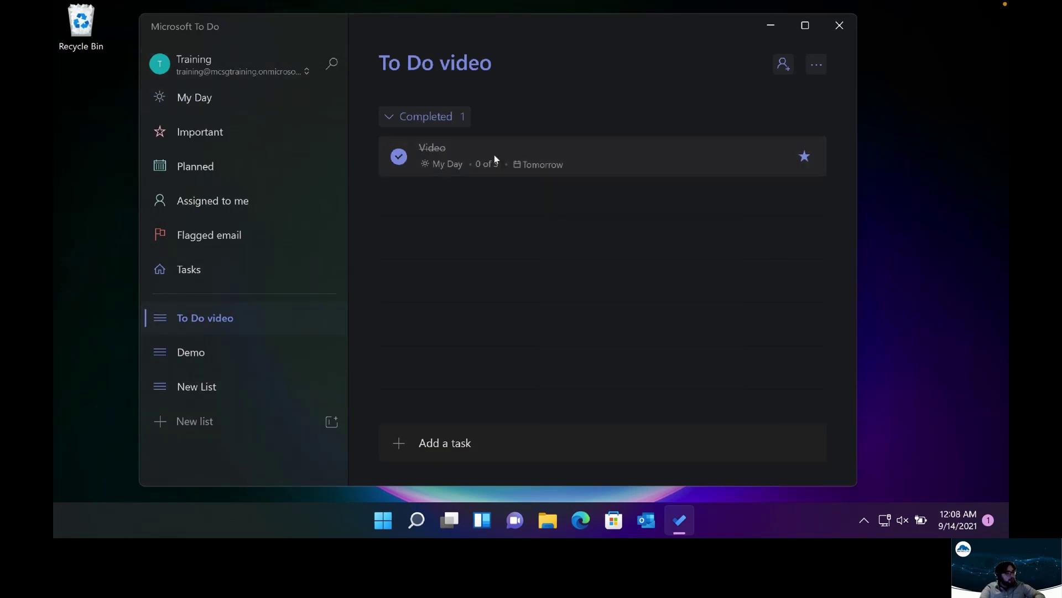
click(494, 160)
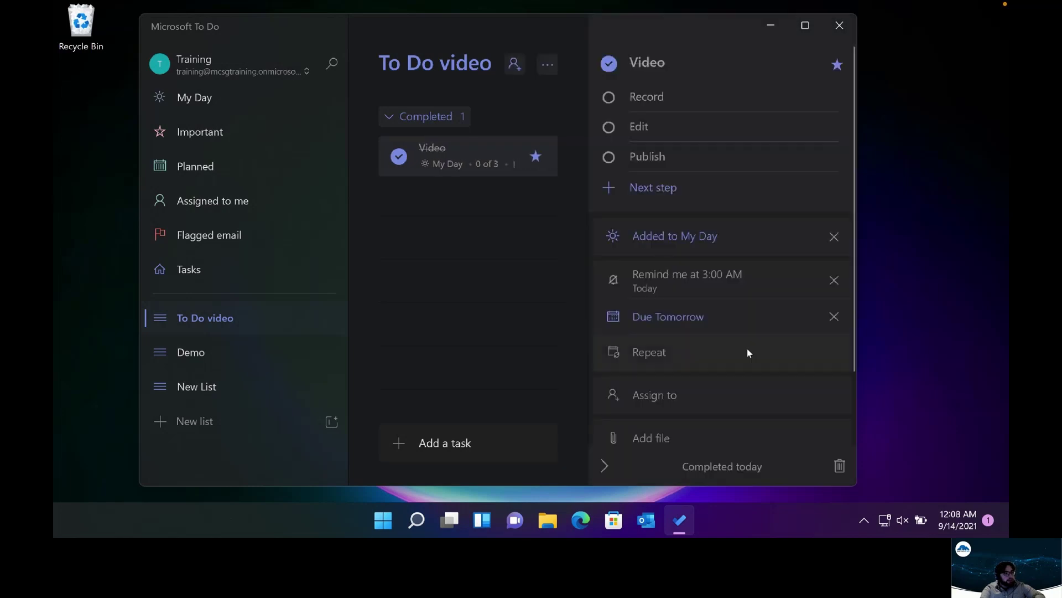
scroll(743, 357, down, 2)
scroll(742, 359, up, 2)
Browse the Demo, New List, Important, My Day, Planned and Assigned to me views
click(213, 349)
click(229, 388)
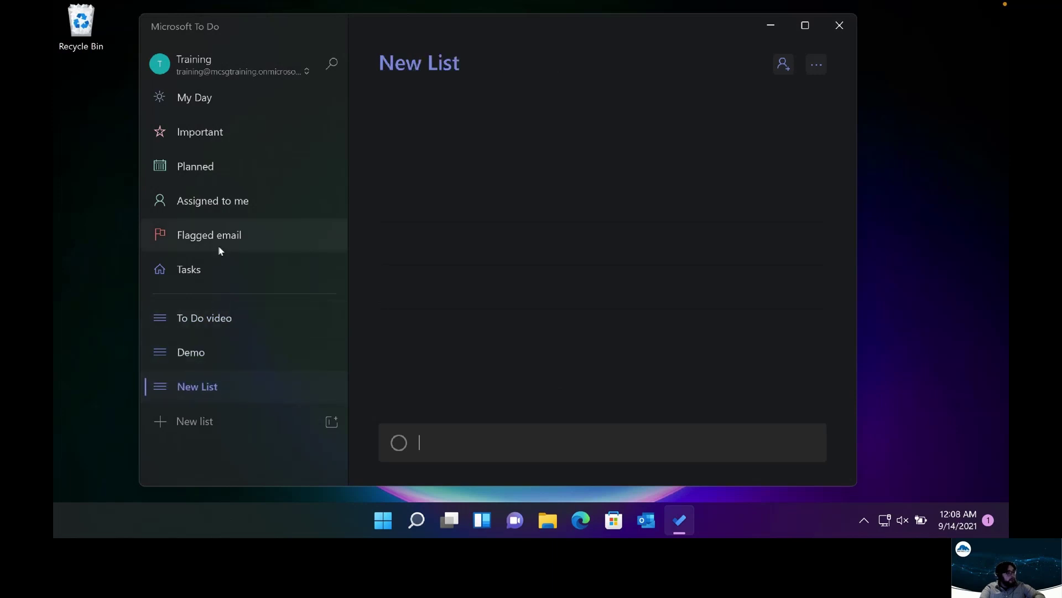
click(224, 135)
click(238, 95)
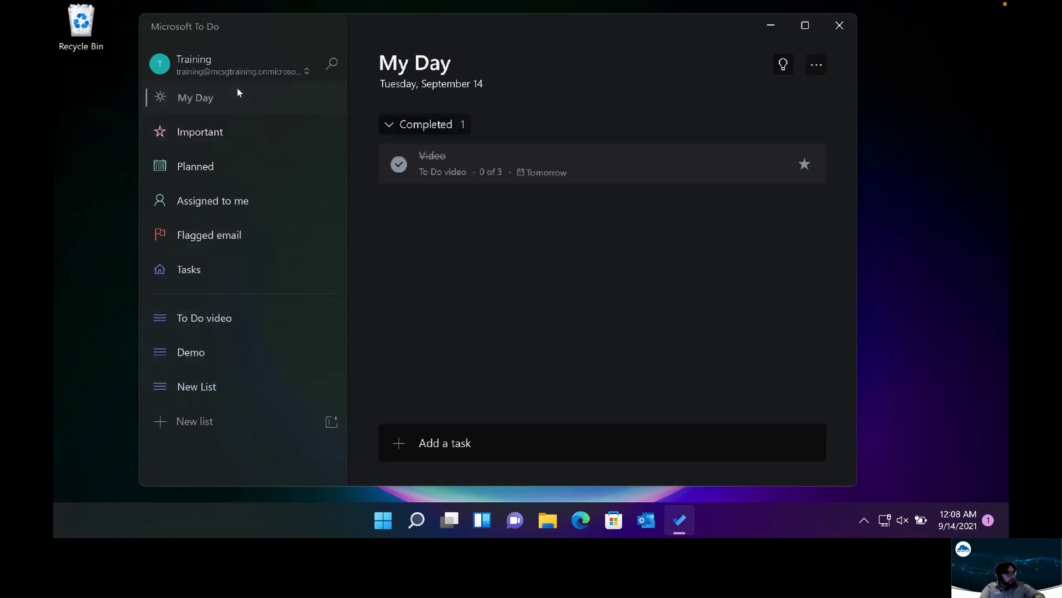
click(244, 135)
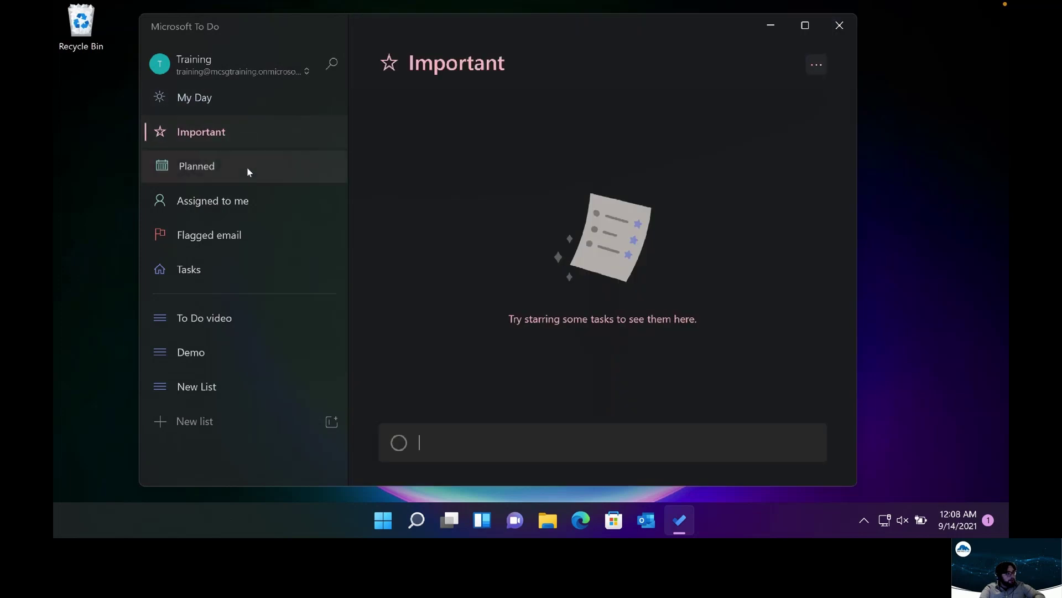
click(247, 171)
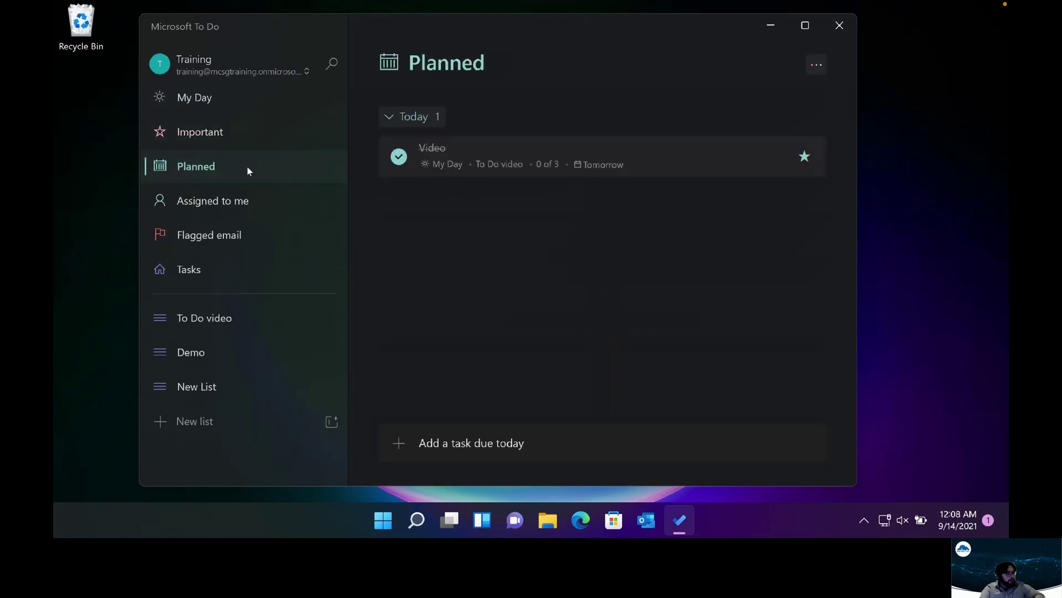
click(254, 203)
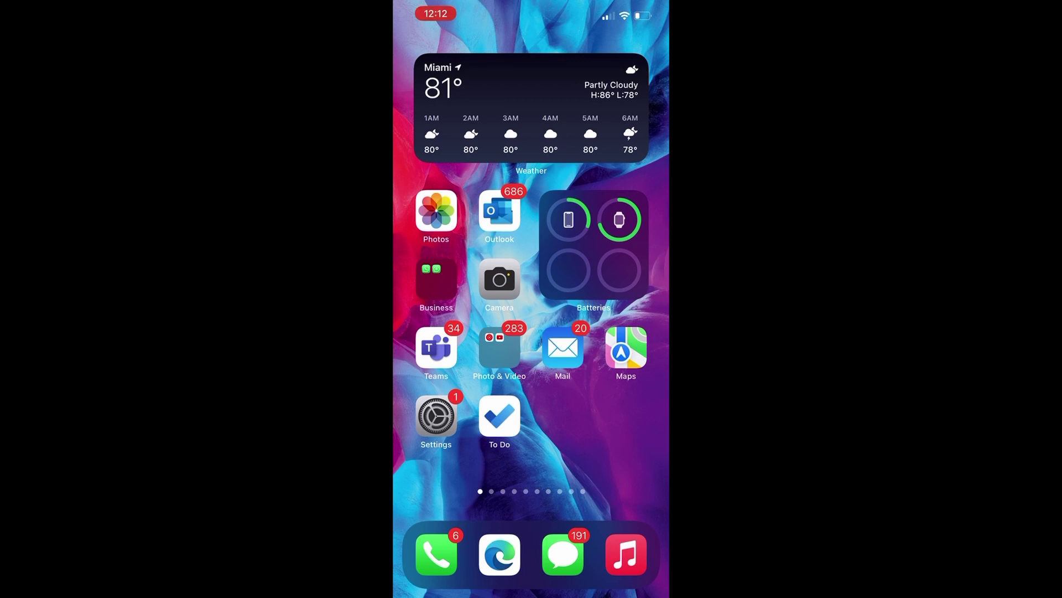
Launch Microsoft To Do from the iPhone home screen
click(499, 416)
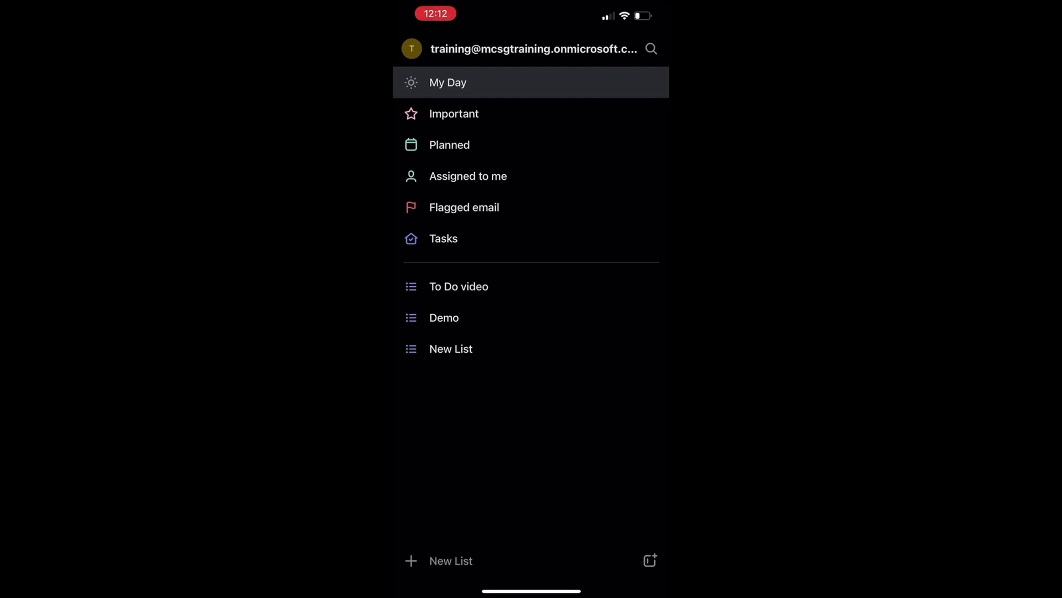
Open To Do video, review the Video task's details, and return to the list
click(459, 286)
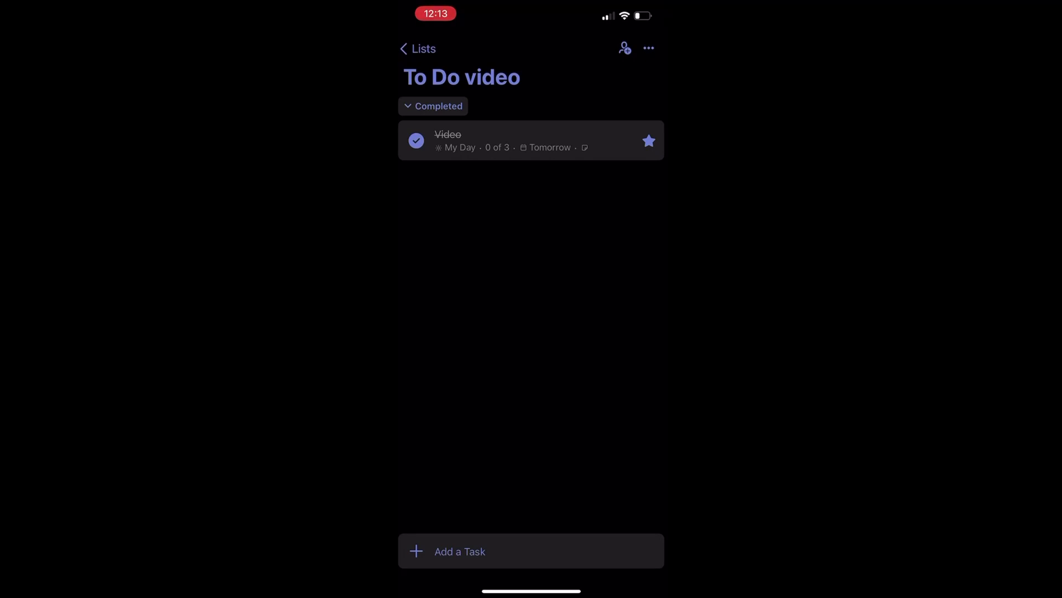
click(498, 140)
scroll(528, 298, down, 2)
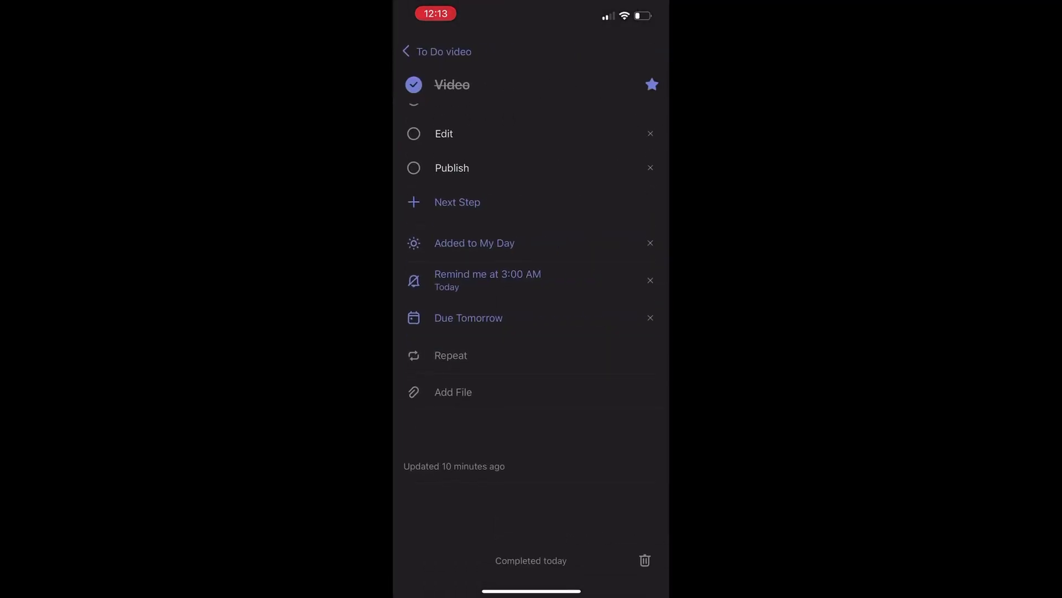
scroll(528, 297, up, 3)
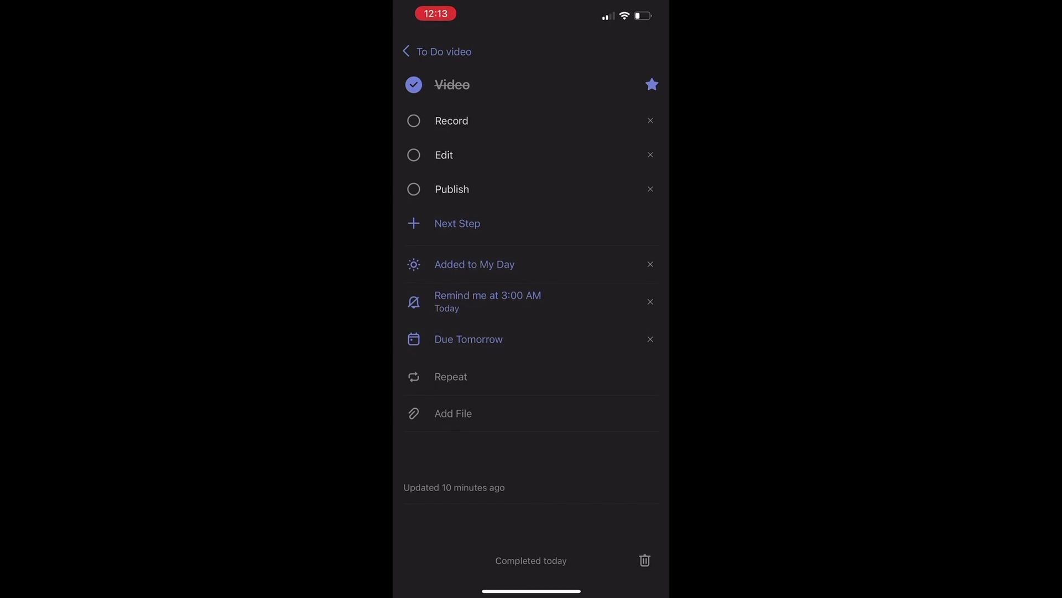
scroll(529, 298, down, 2)
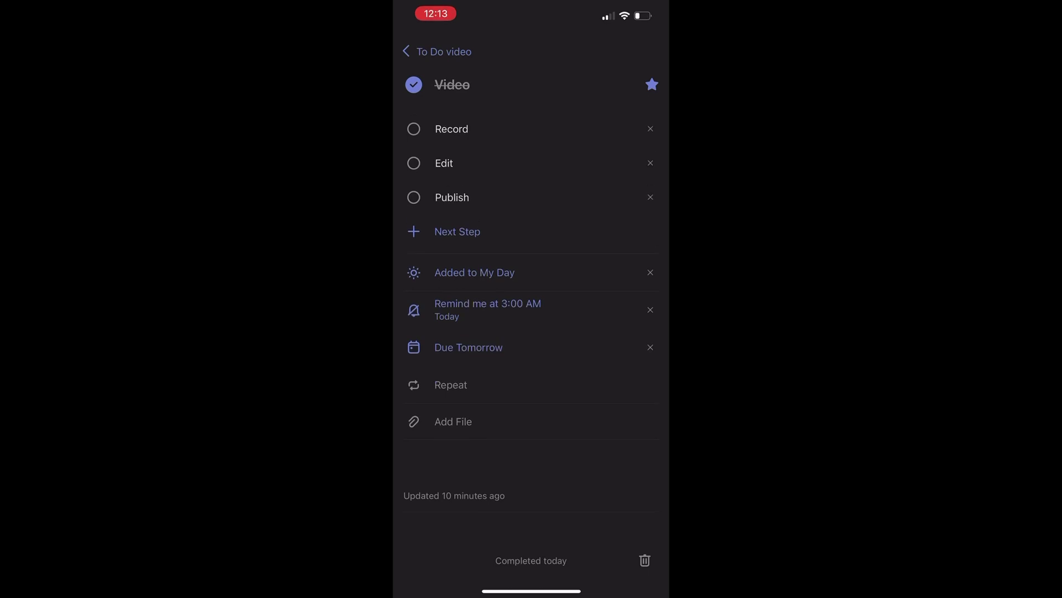
click(439, 51)
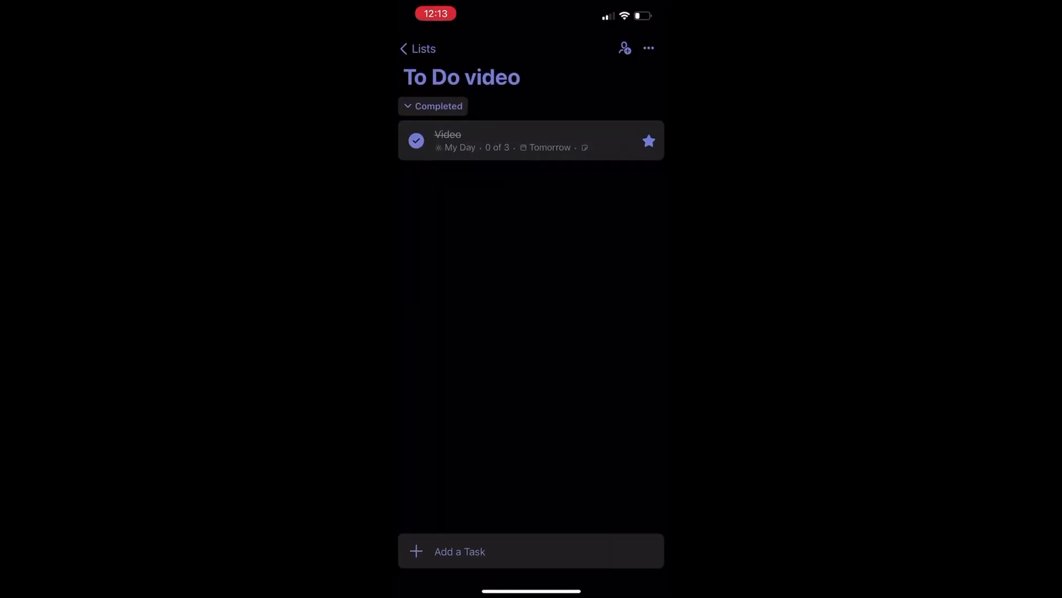
Create a new Untitled list from the lists overview and return to Lists
click(418, 49)
click(442, 559)
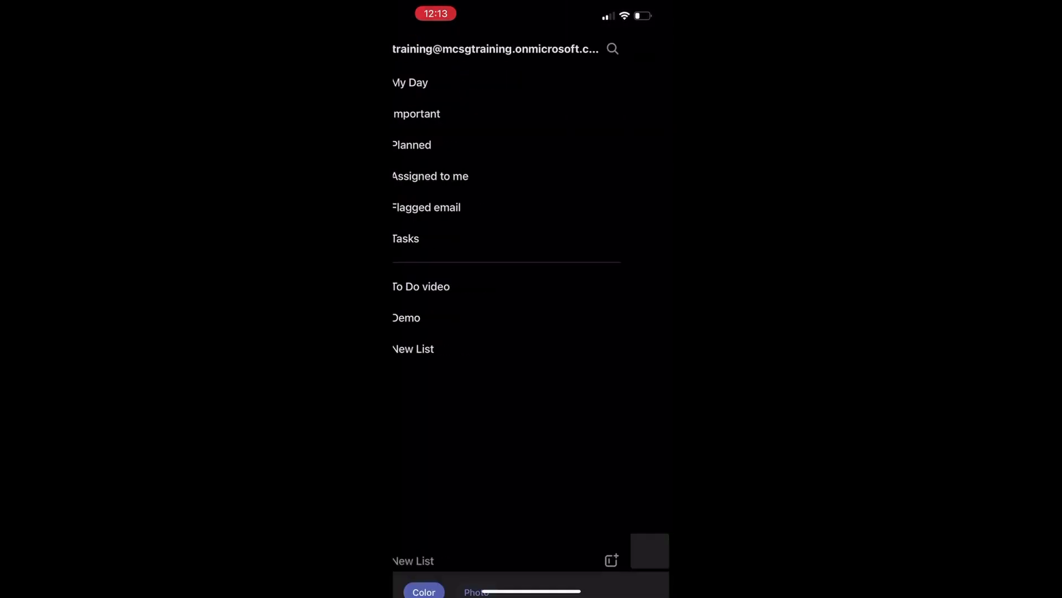
click(419, 49)
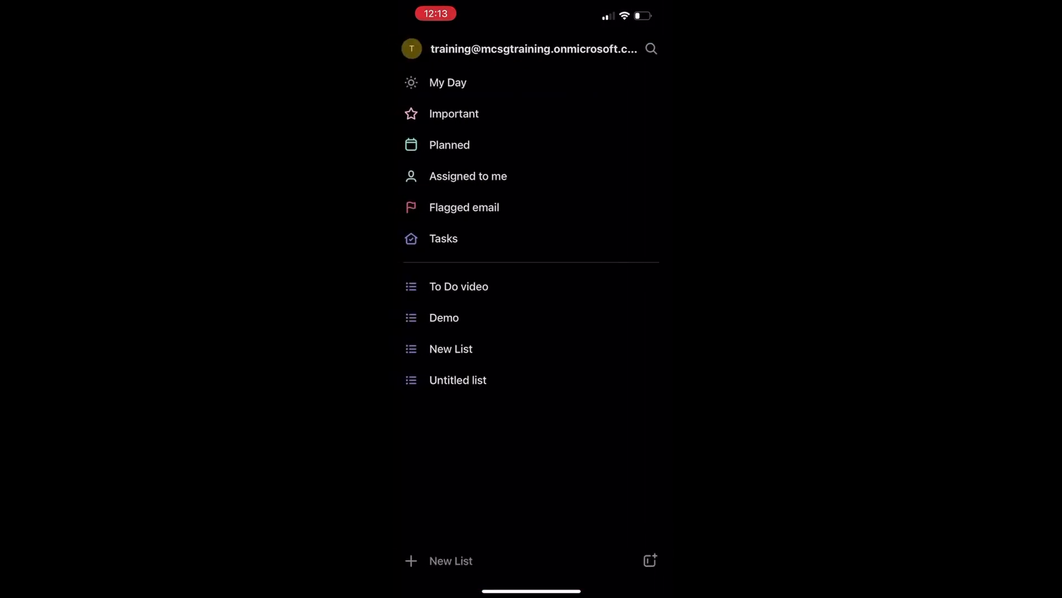
Visit My Day, Important and Planned, returning to the lists overview after each
click(448, 83)
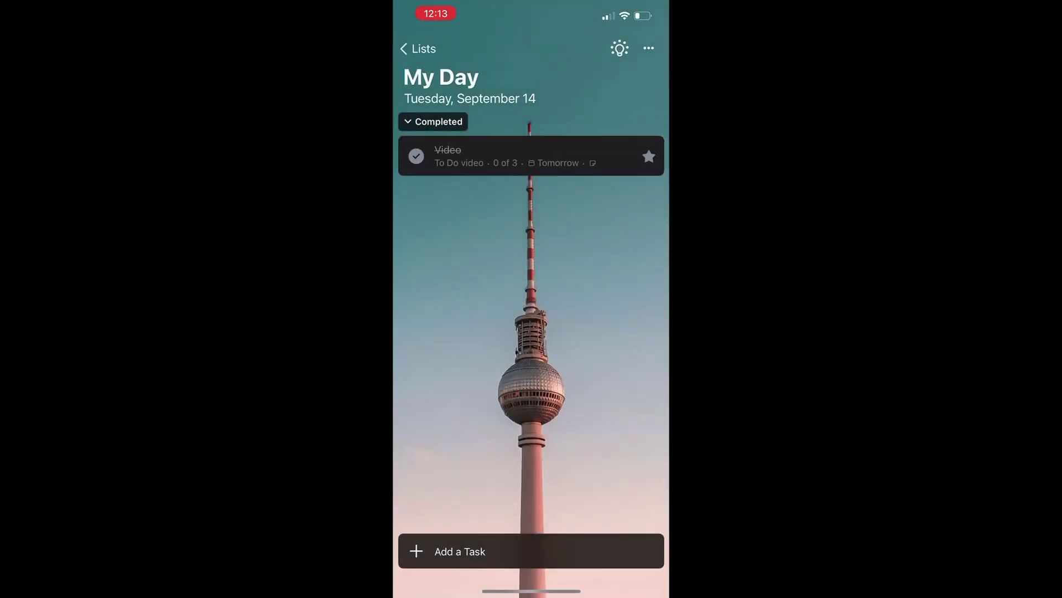
click(417, 49)
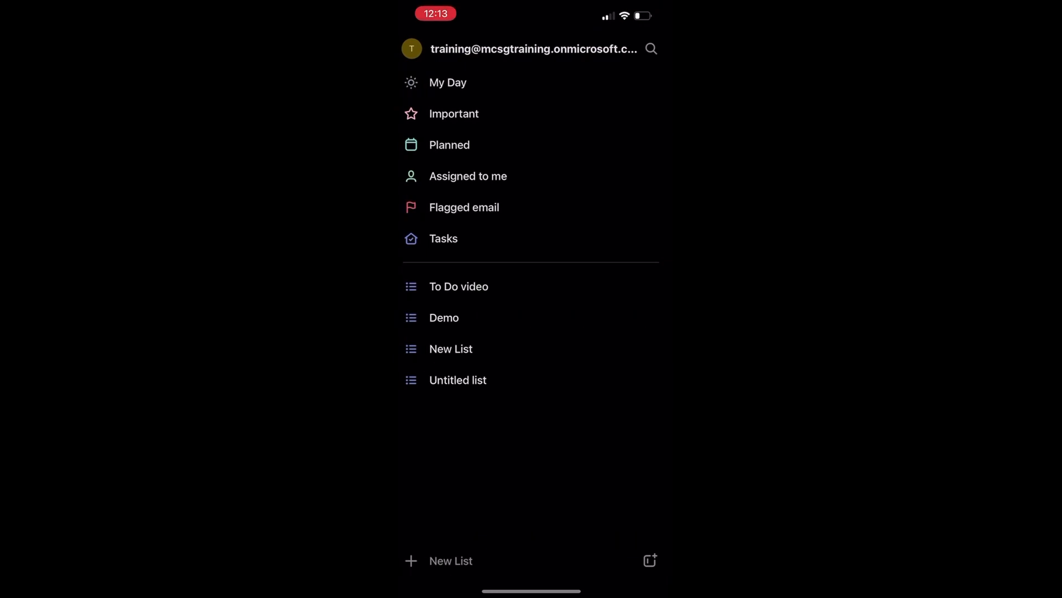
click(454, 111)
click(419, 49)
click(449, 144)
click(419, 49)
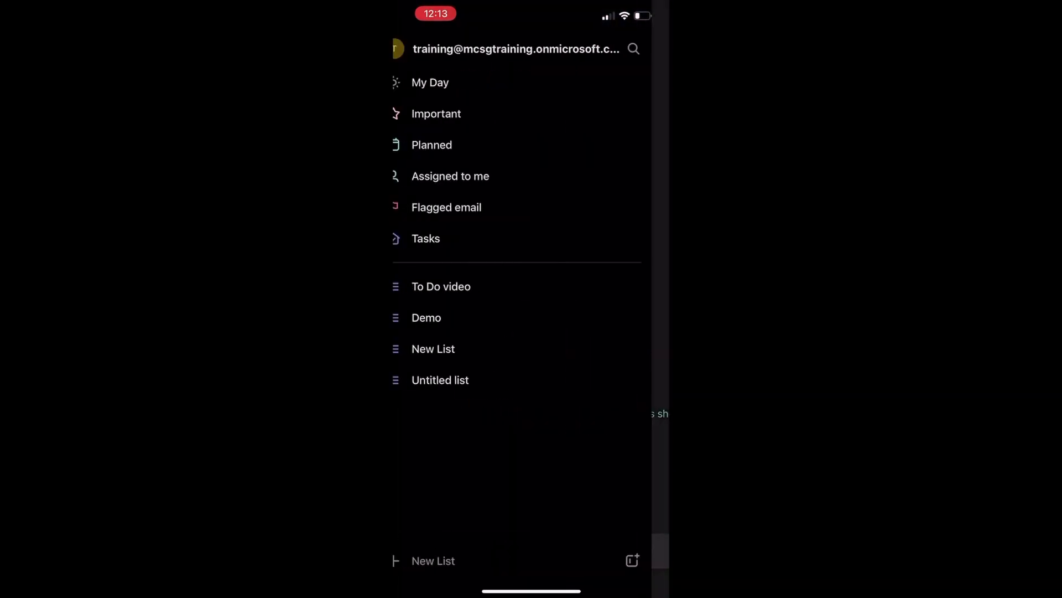